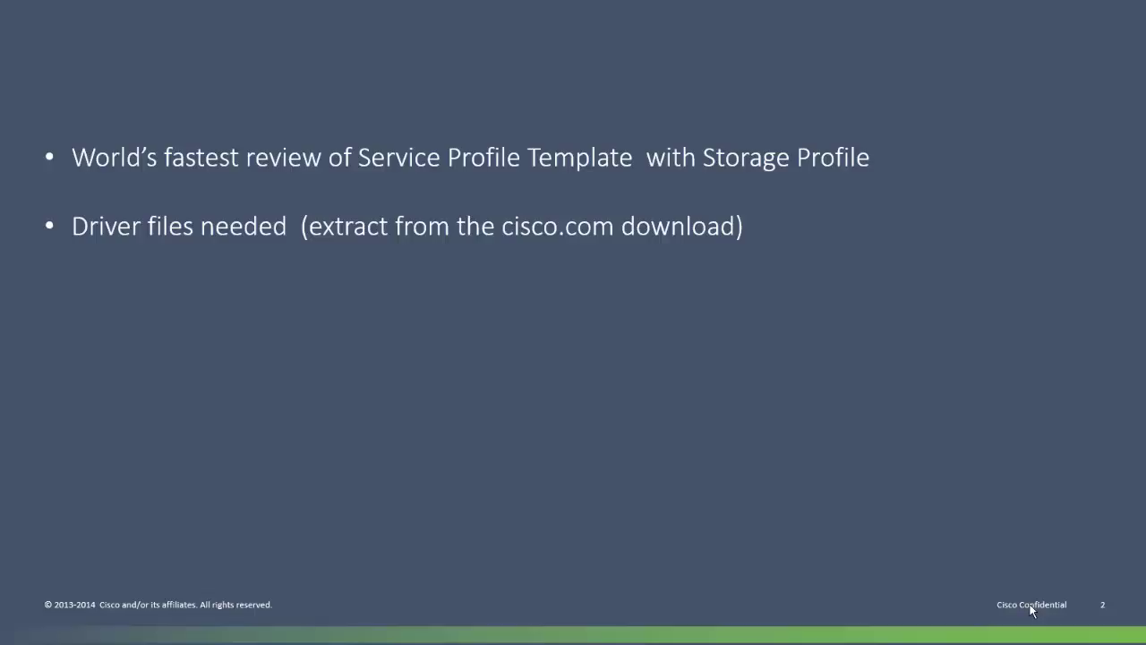
{"action": "left_click", "coordinate": [1031, 609]}
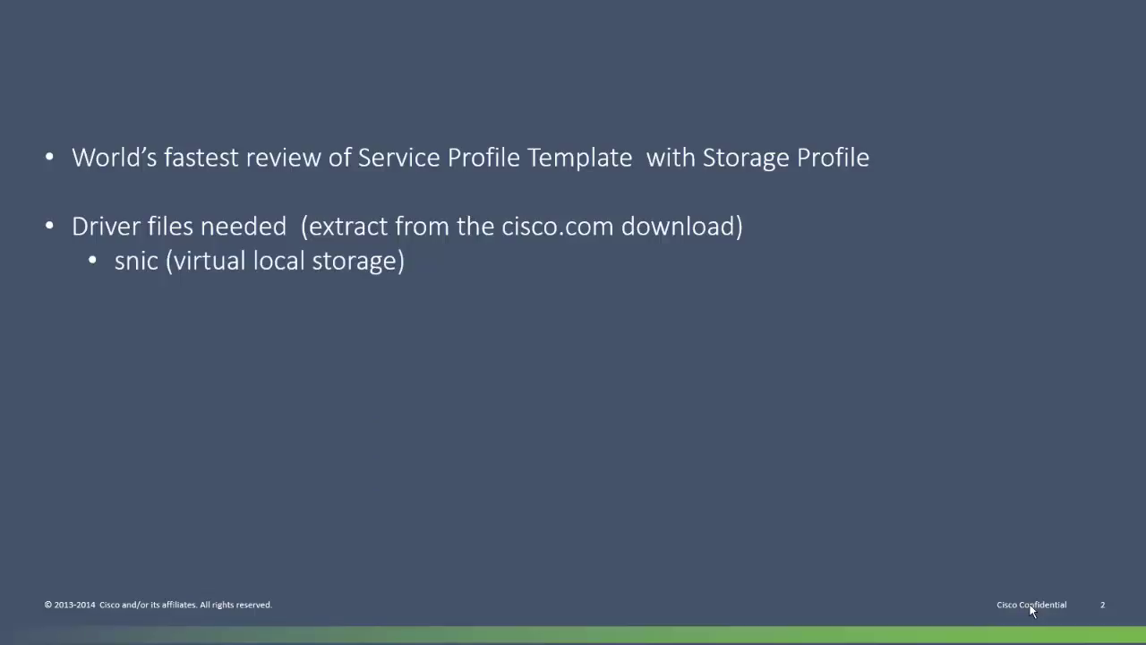
{"action": "left_click", "coordinate": [1031, 609]}
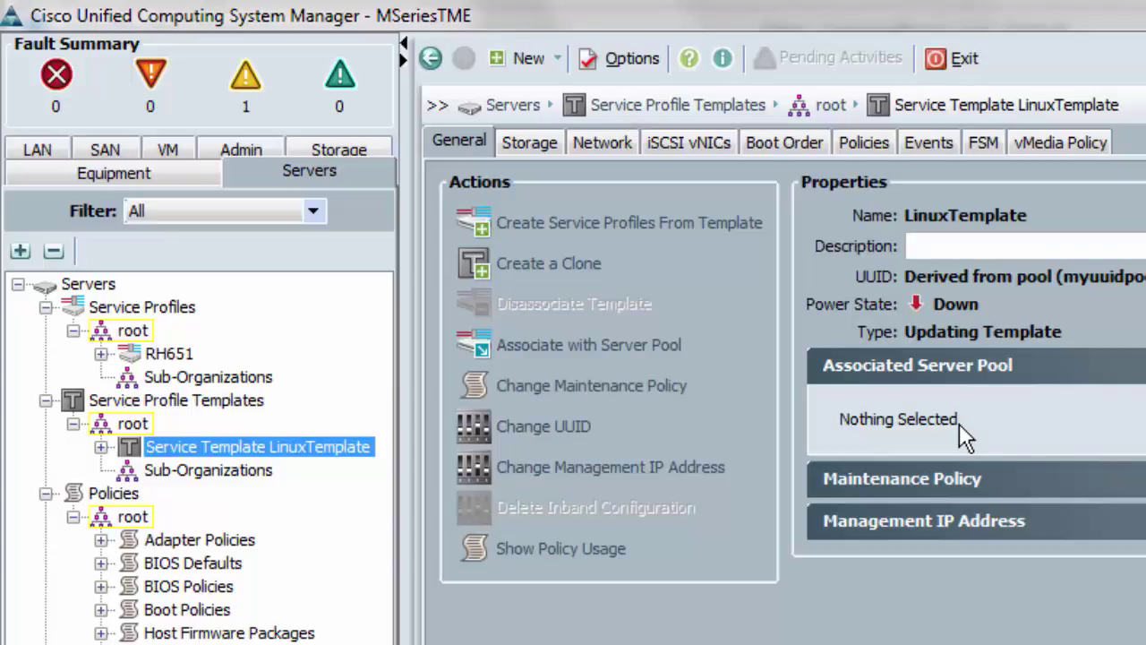
Step: Review the LUN configuration, network connectivity and boot order of the LinuxTemplate service profile template
{"action": "left_click", "coordinate": [528, 143]}
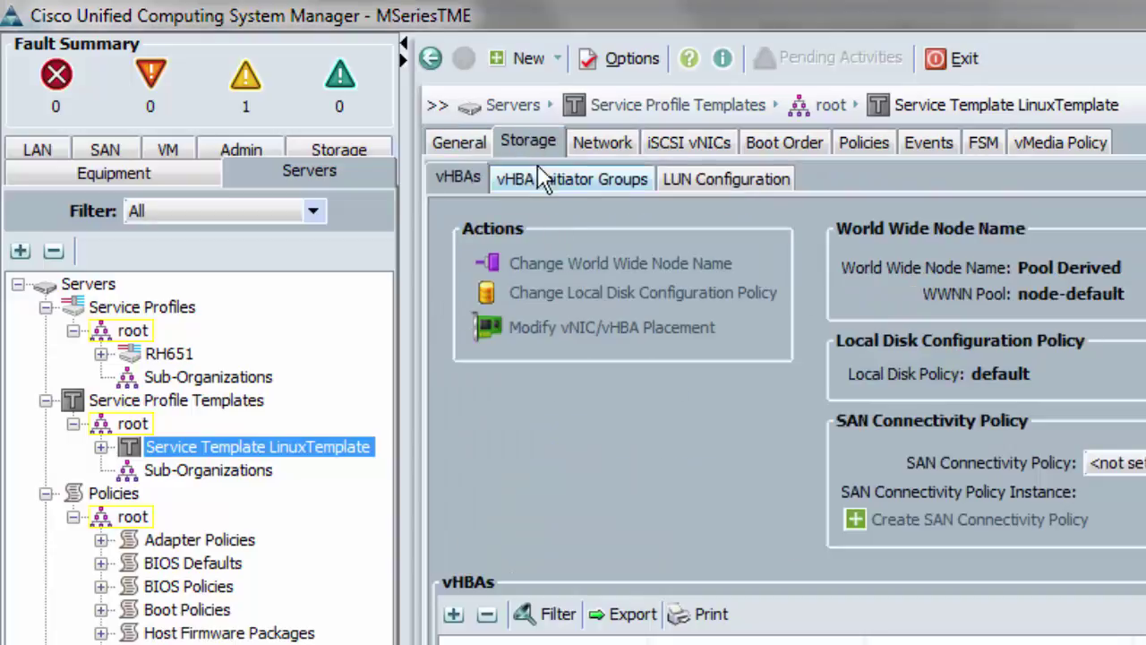
{"action": "left_click", "coordinate": [703, 180]}
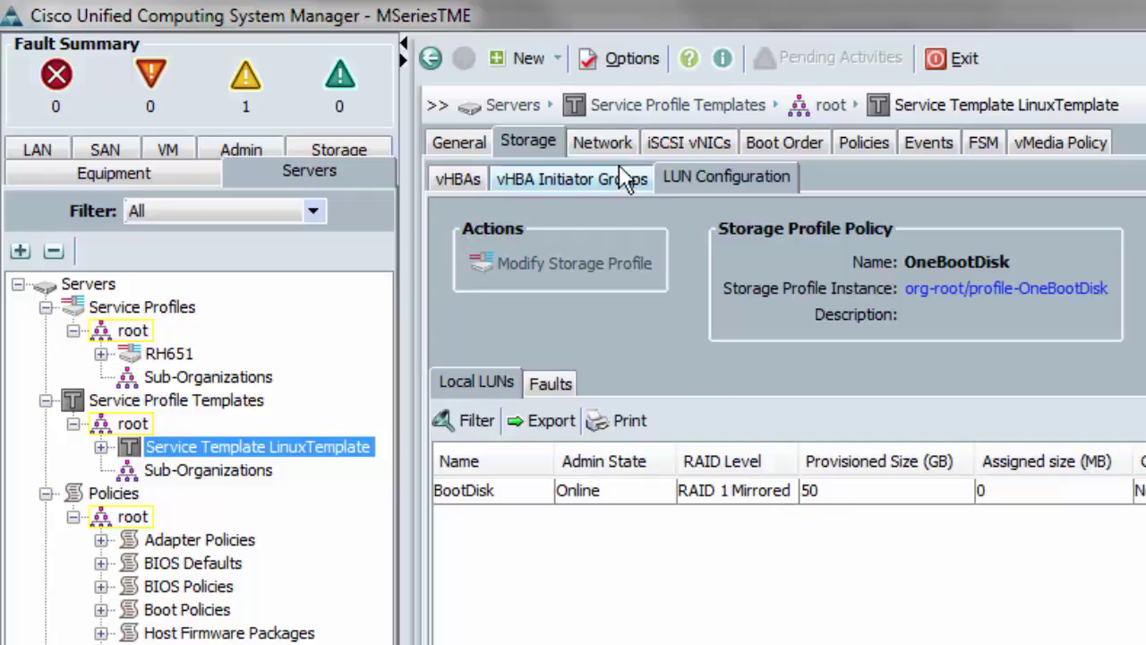
{"action": "left_click", "coordinate": [602, 142]}
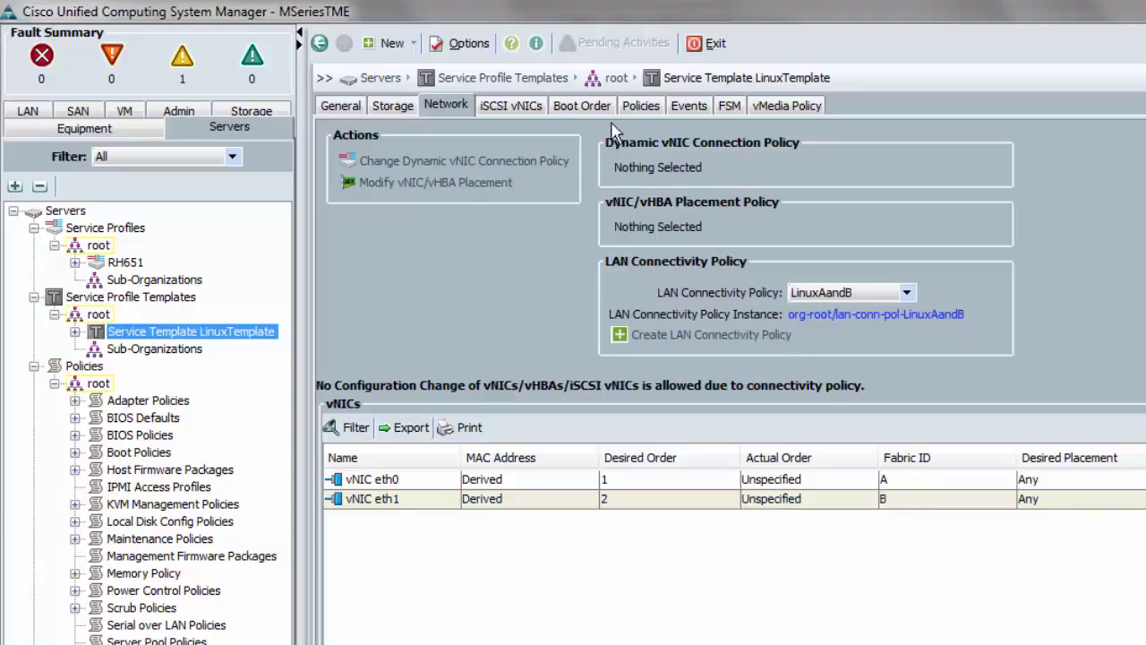
{"action": "left_click", "coordinate": [570, 104]}
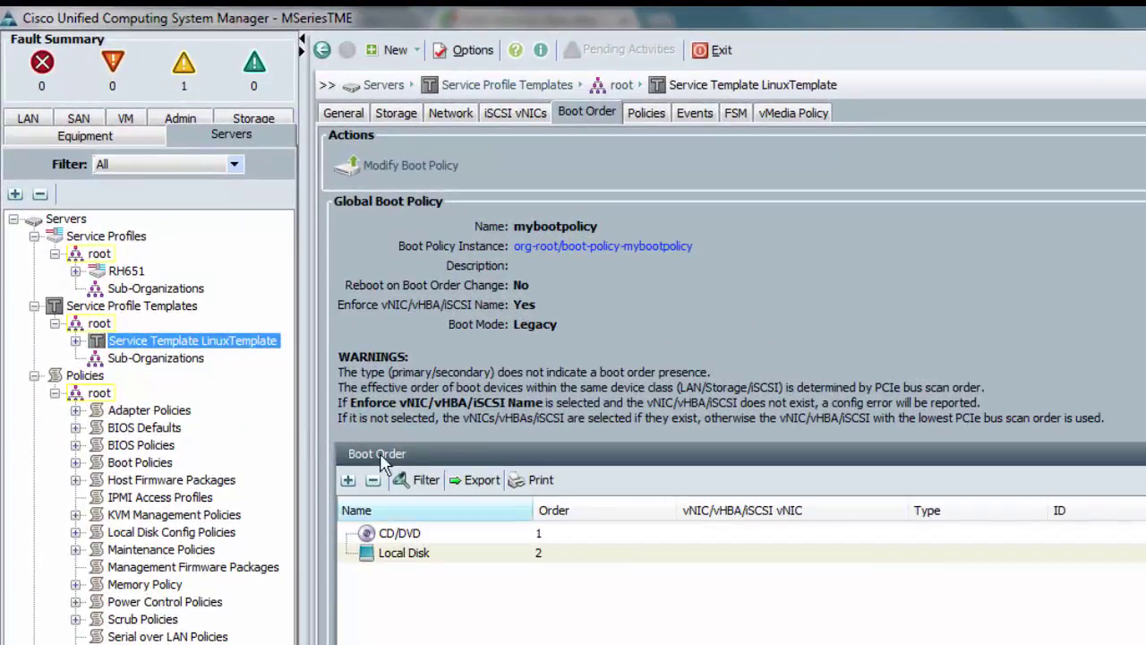
Step: Create one service profile from LinuxTemplate with the naming prefix AAACentOS65- and suffix starting number 1
{"action": "right_click", "coordinate": [243, 350]}
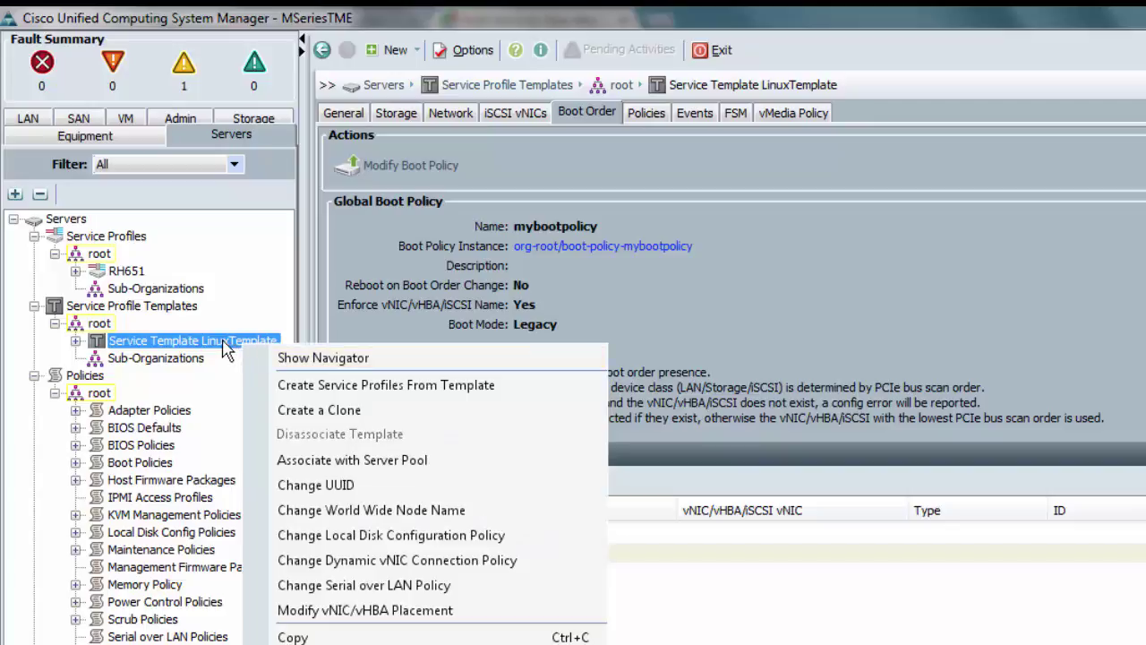
{"action": "left_click", "coordinate": [224, 342]}
{"action": "right_click", "coordinate": [243, 350]}
{"action": "left_click", "coordinate": [323, 383]}
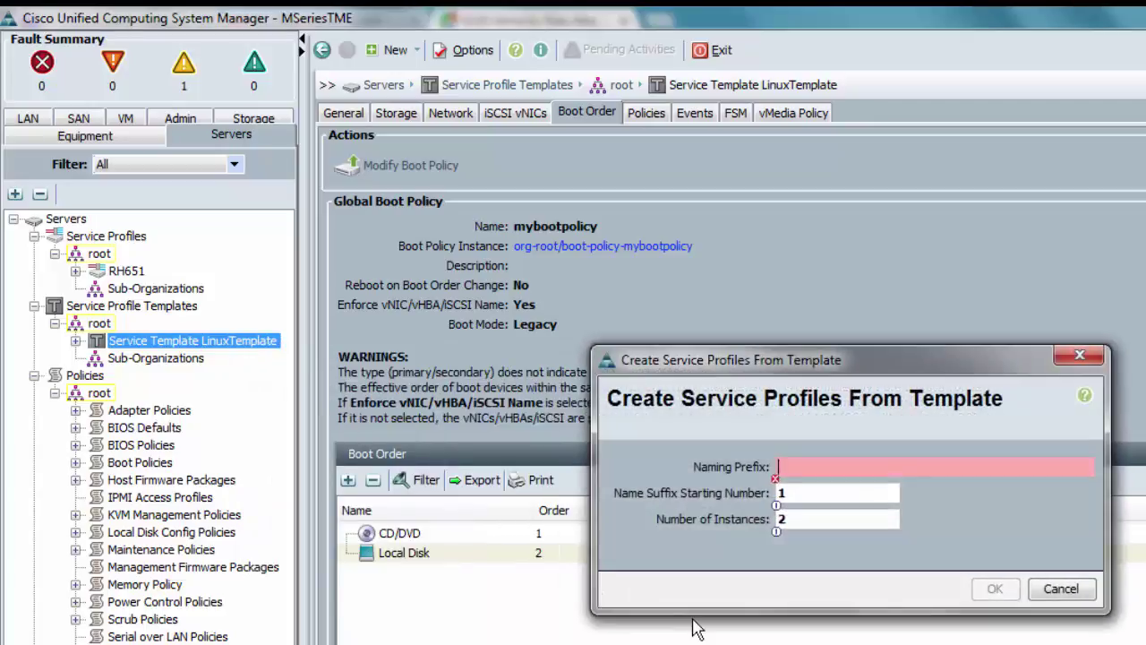
{"action": "type", "text": "AAACentO"}
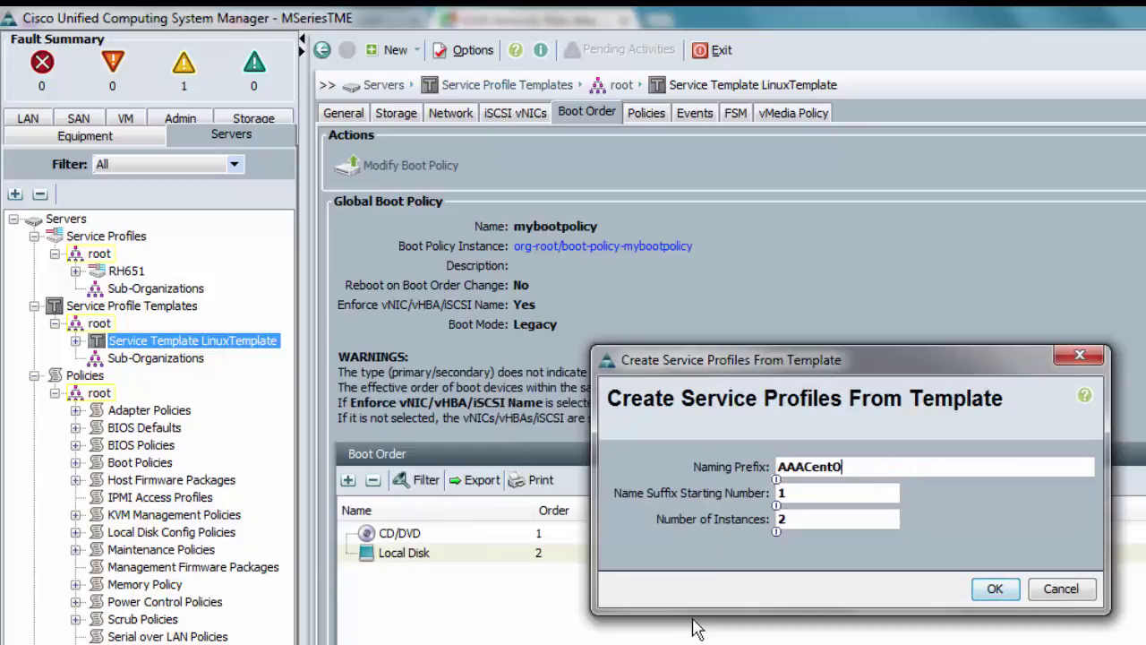
{"action": "type", "text": "S65-"}
{"action": "double_click", "coordinate": [781, 520]}
{"action": "type", "text": "1"}
{"action": "left_click", "coordinate": [991, 588]}
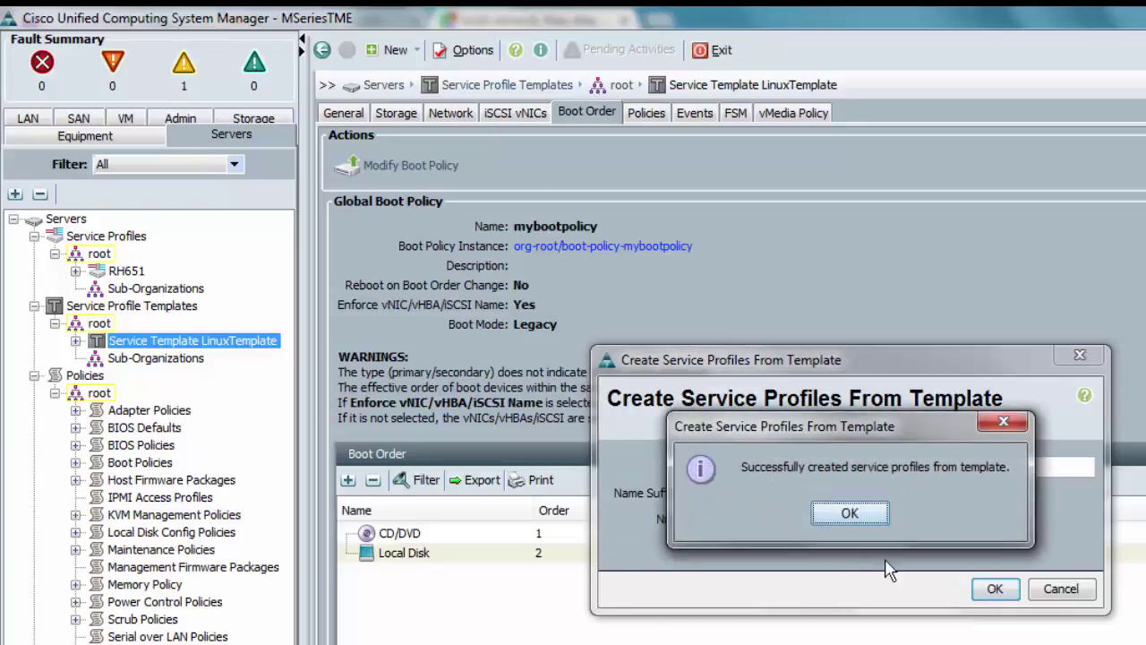
{"action": "left_click", "coordinate": [849, 512]}
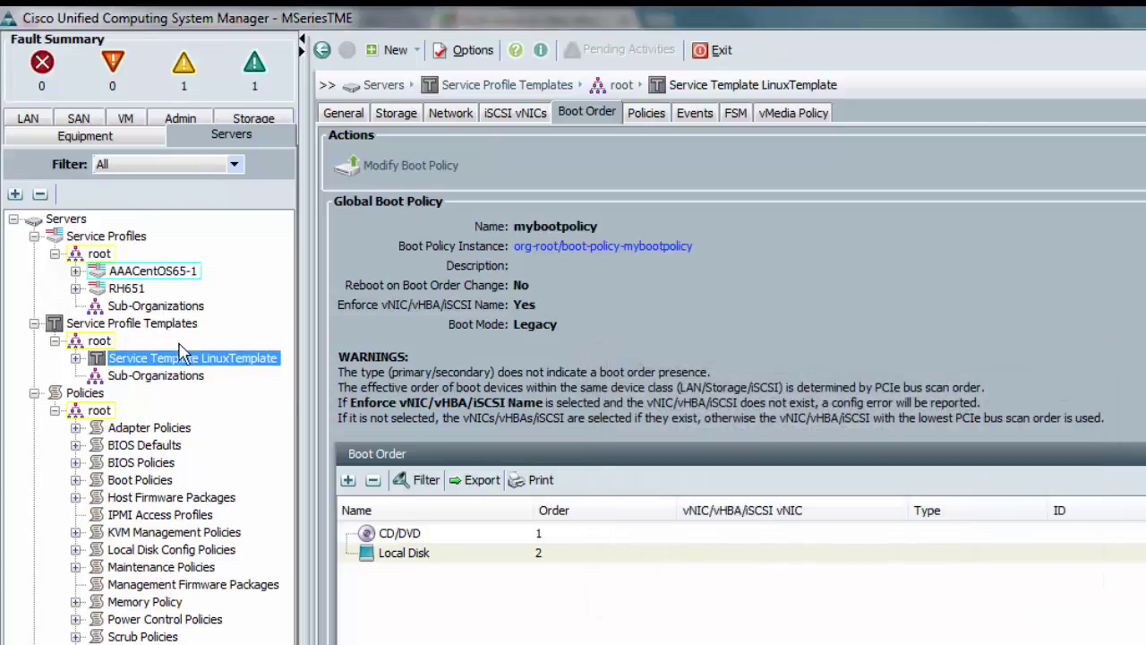
Step: Check the LUN configuration of service profile AAACentOS65-1 and associate it with the existing server in chassis 1, slot 1, instance 1
{"action": "left_click", "coordinate": [182, 274]}
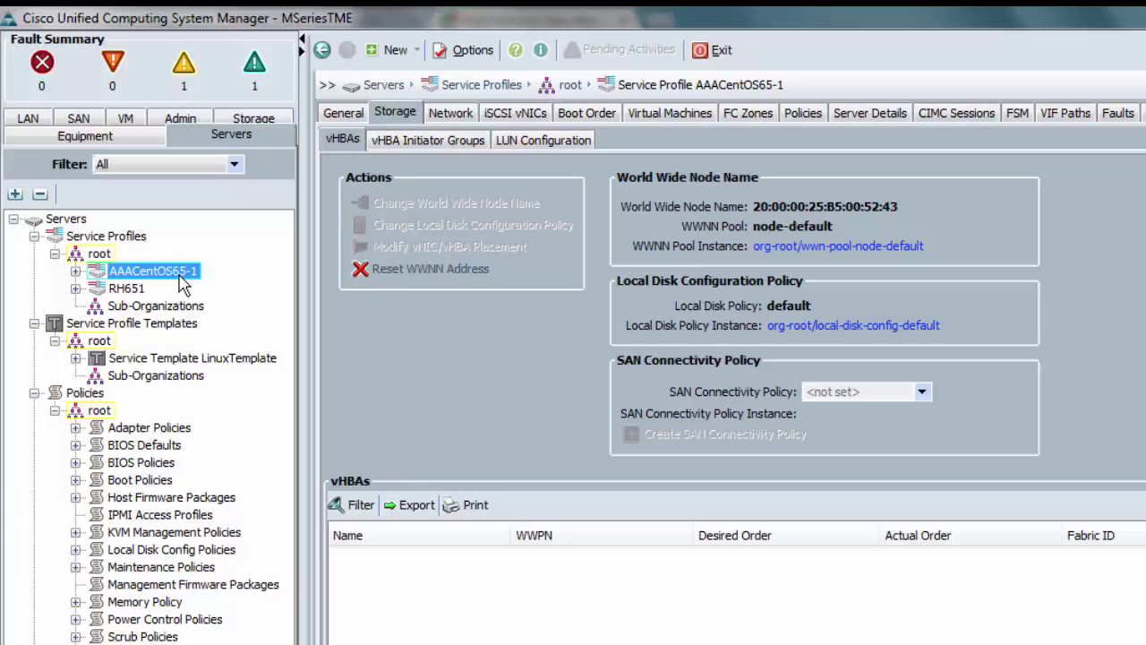
{"action": "left_click", "coordinate": [522, 143]}
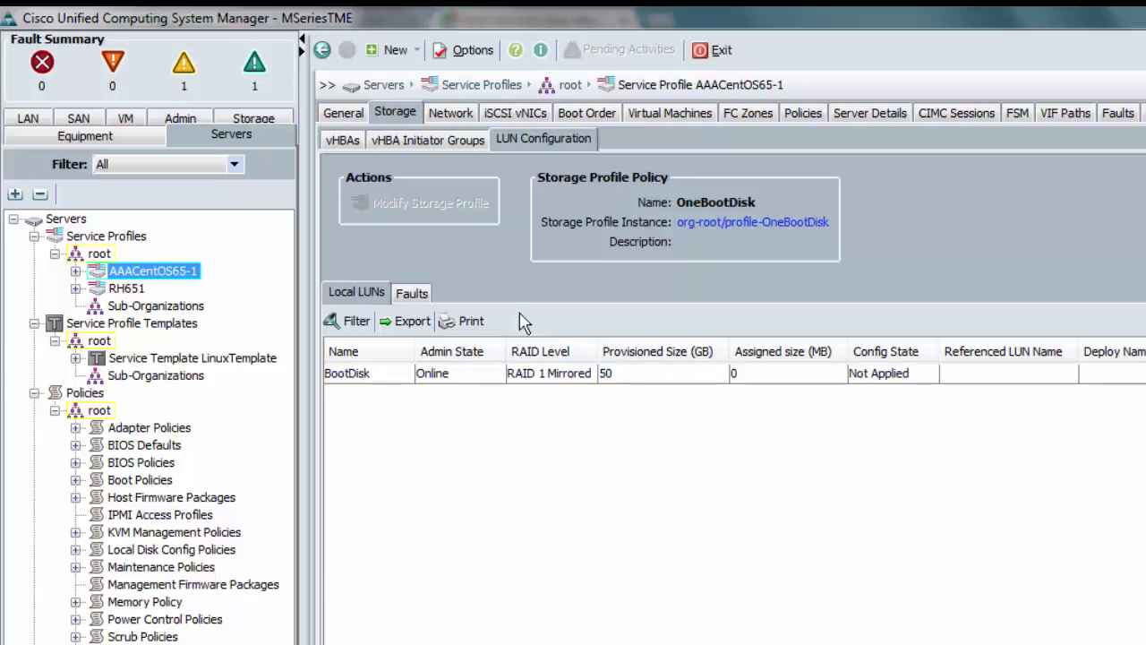
{"action": "left_click", "coordinate": [343, 112]}
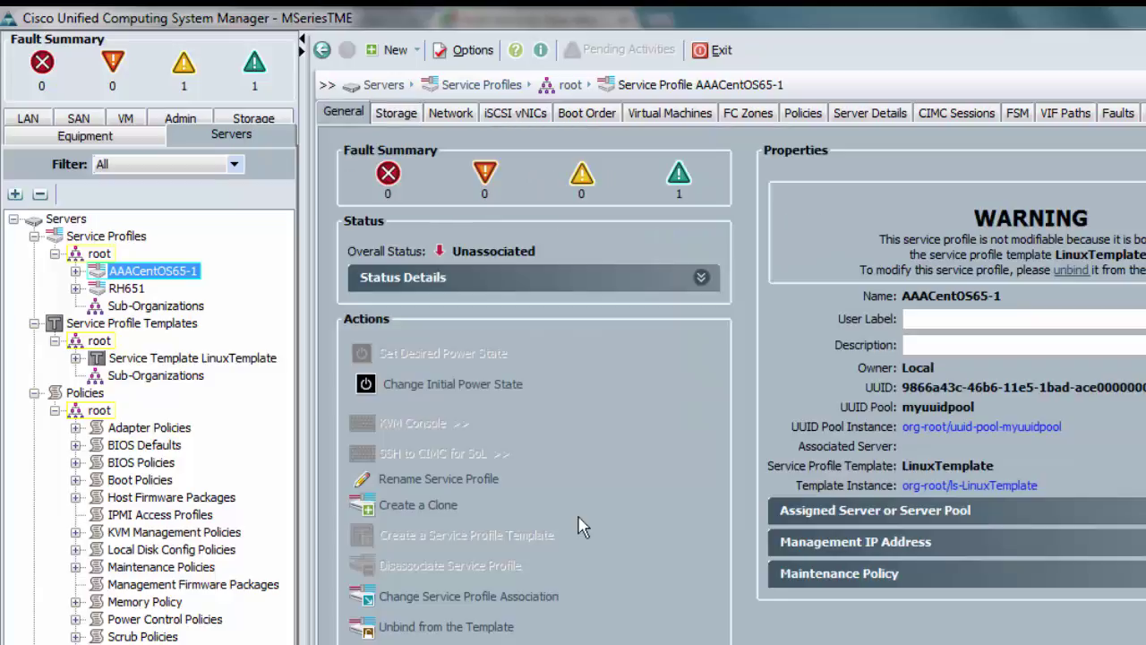
{"action": "left_click", "coordinate": [529, 595]}
{"action": "left_click", "coordinate": [887, 377]}
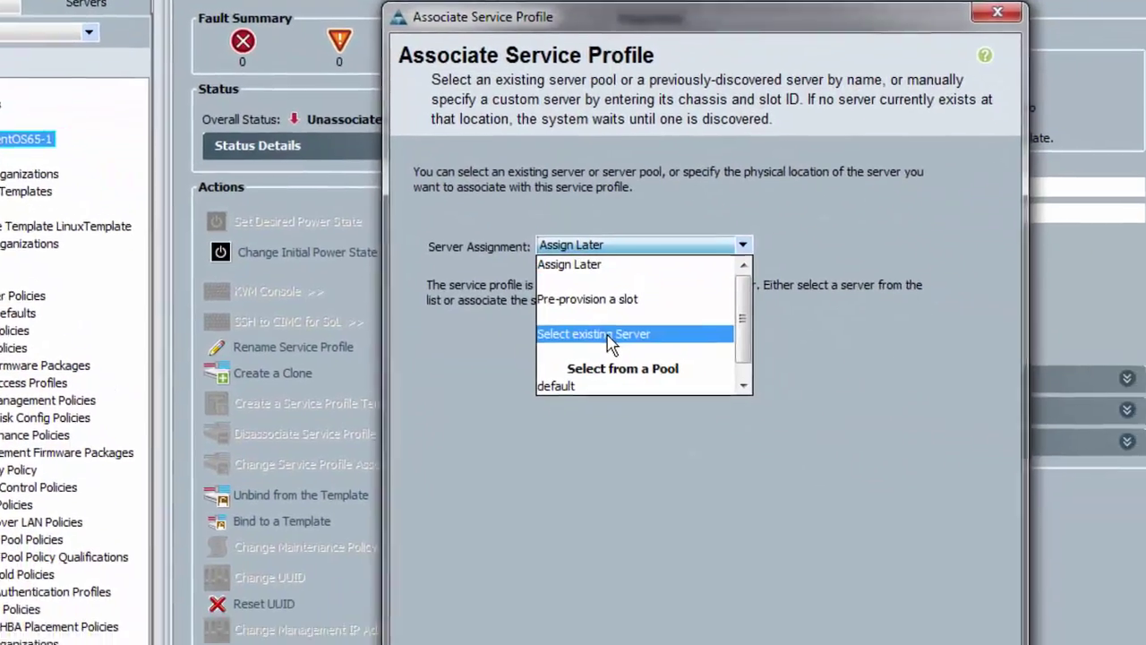
{"action": "left_click", "coordinate": [747, 465]}
{"action": "left_click", "coordinate": [437, 342]}
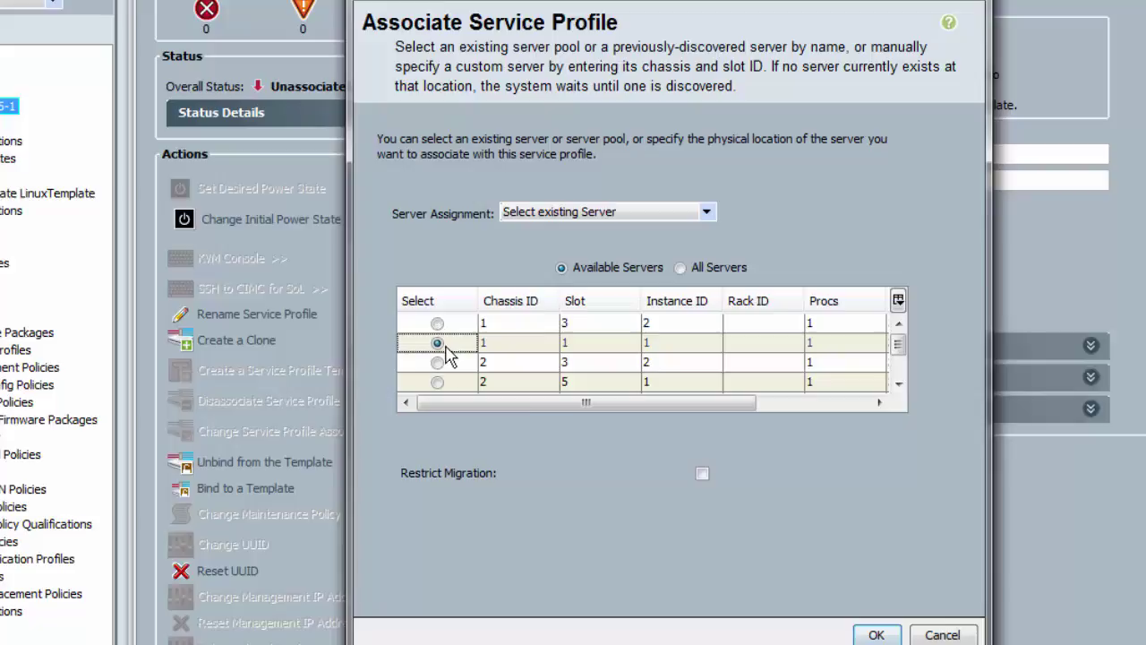
{"action": "left_click", "coordinate": [869, 633]}
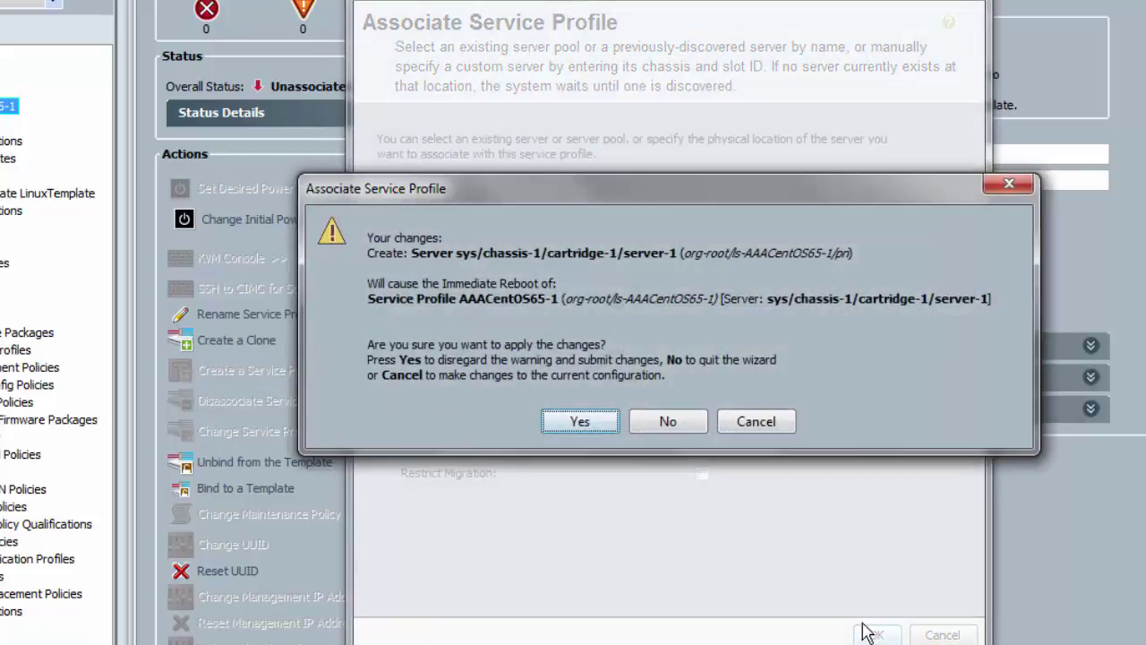
{"action": "left_click", "coordinate": [571, 425]}
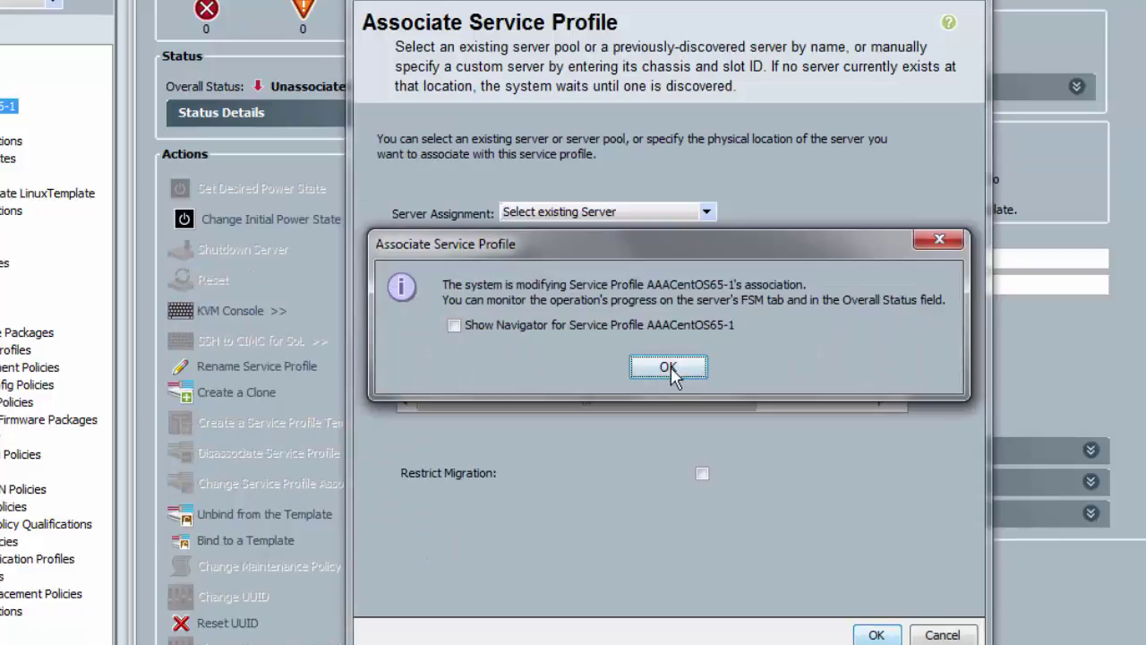
{"action": "left_click", "coordinate": [668, 368]}
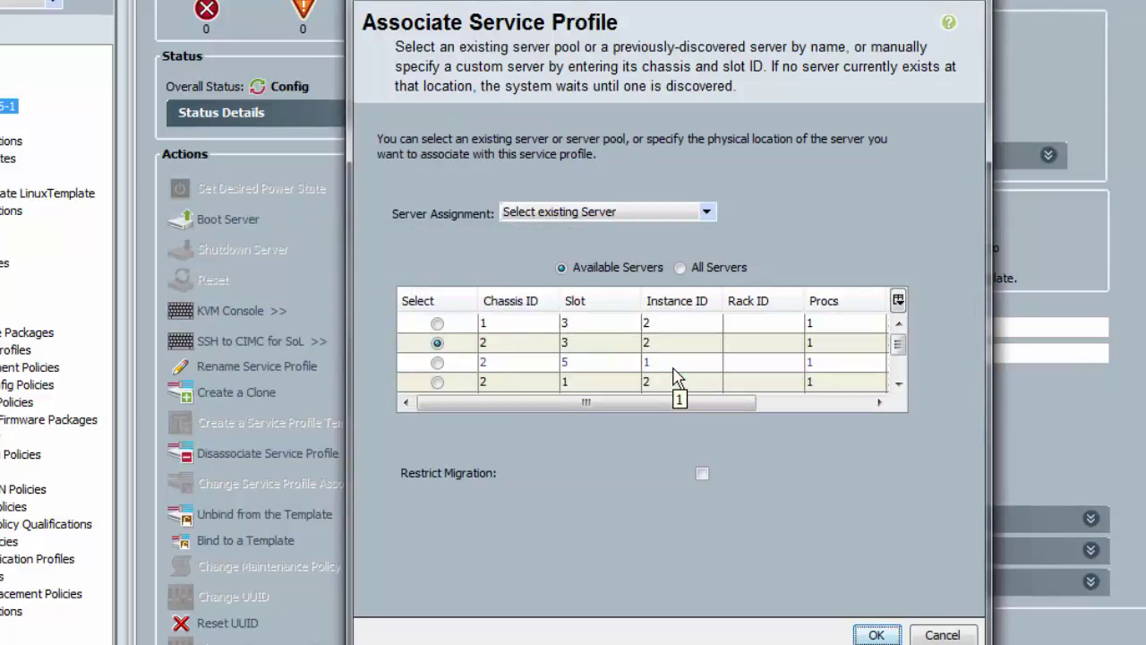
{"action": "left_click", "coordinate": [877, 634]}
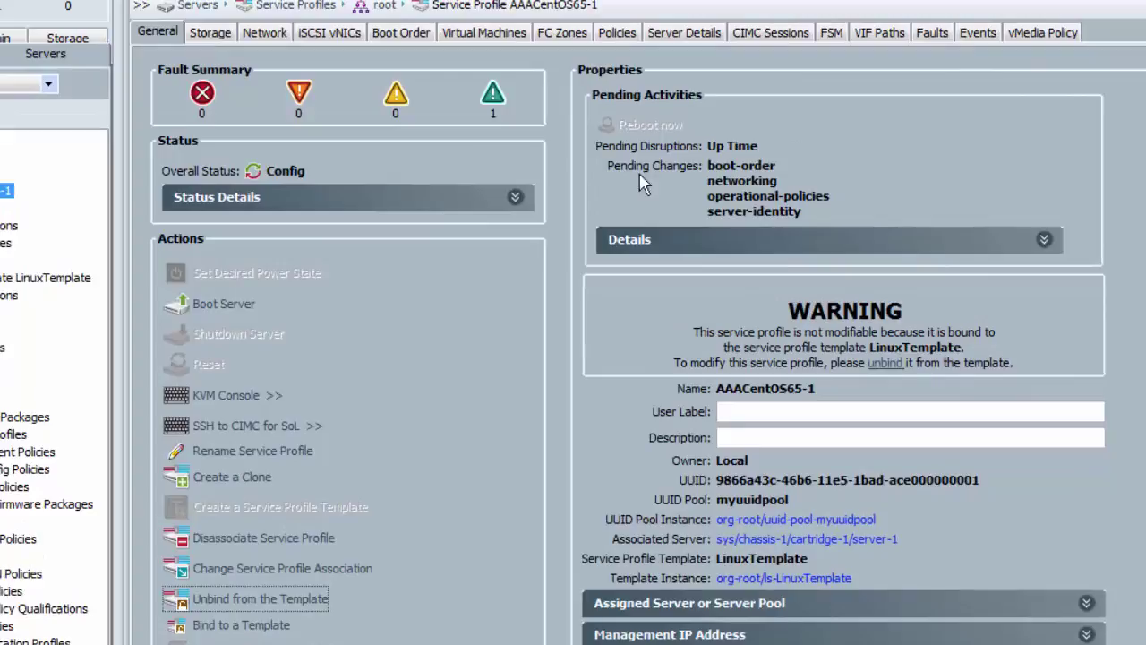
Step: Check the FSM status of AAACentOS65-1 and open its KVM console, accepting the untrusted certificate
{"action": "left_click", "coordinate": [830, 35]}
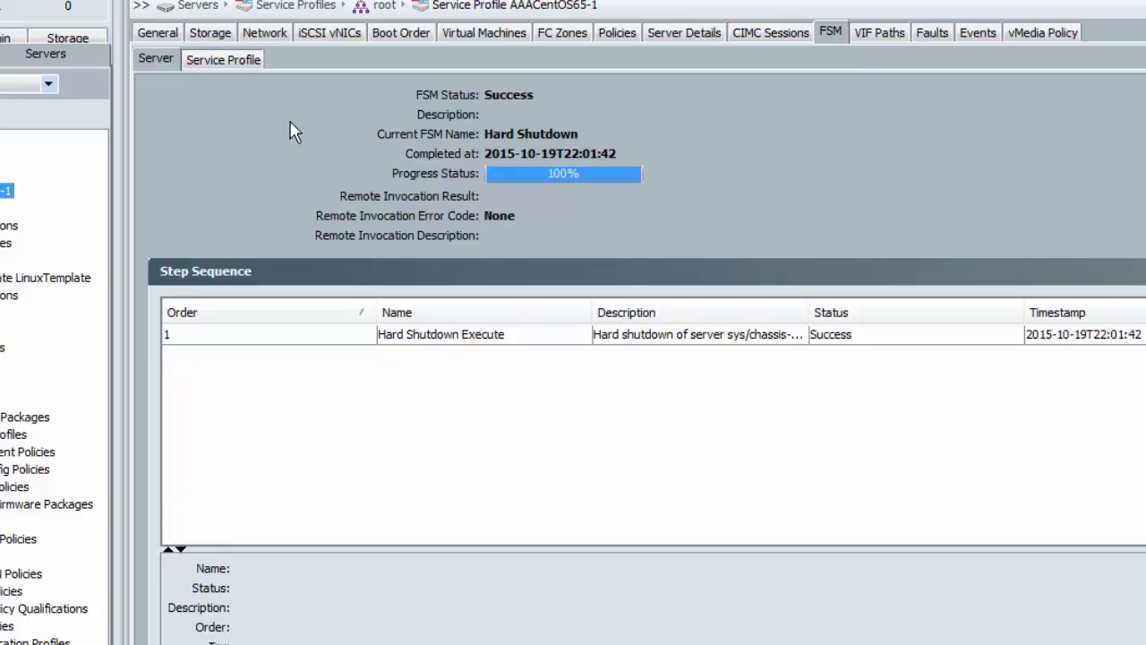
{"action": "left_click", "coordinate": [197, 35]}
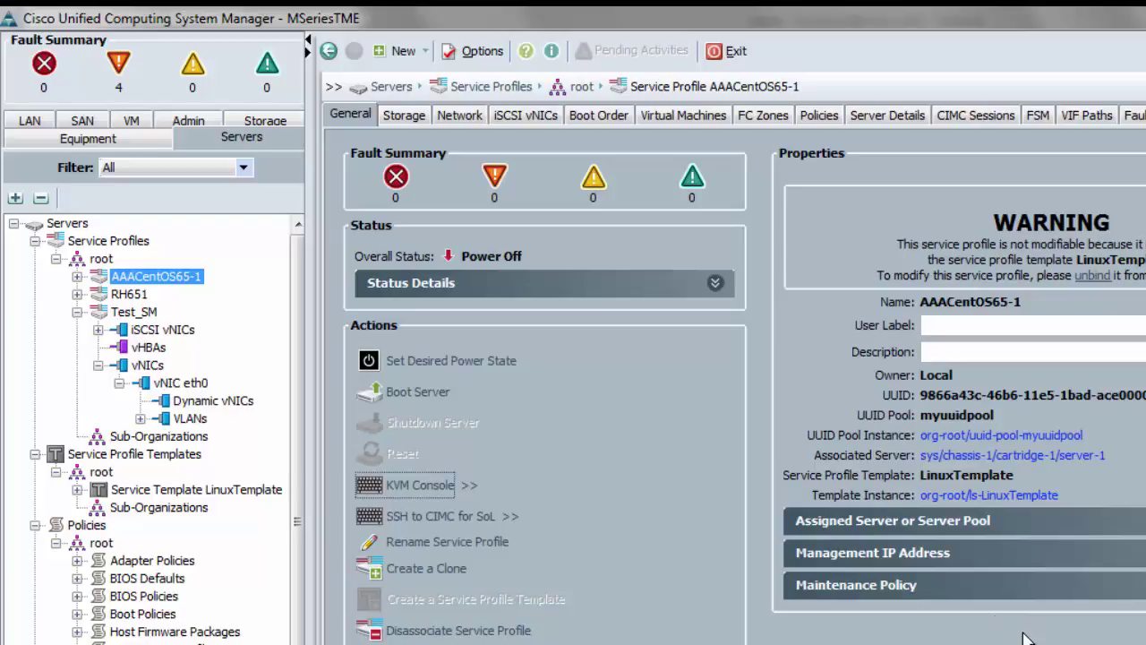
{"action": "left_click", "coordinate": [411, 487]}
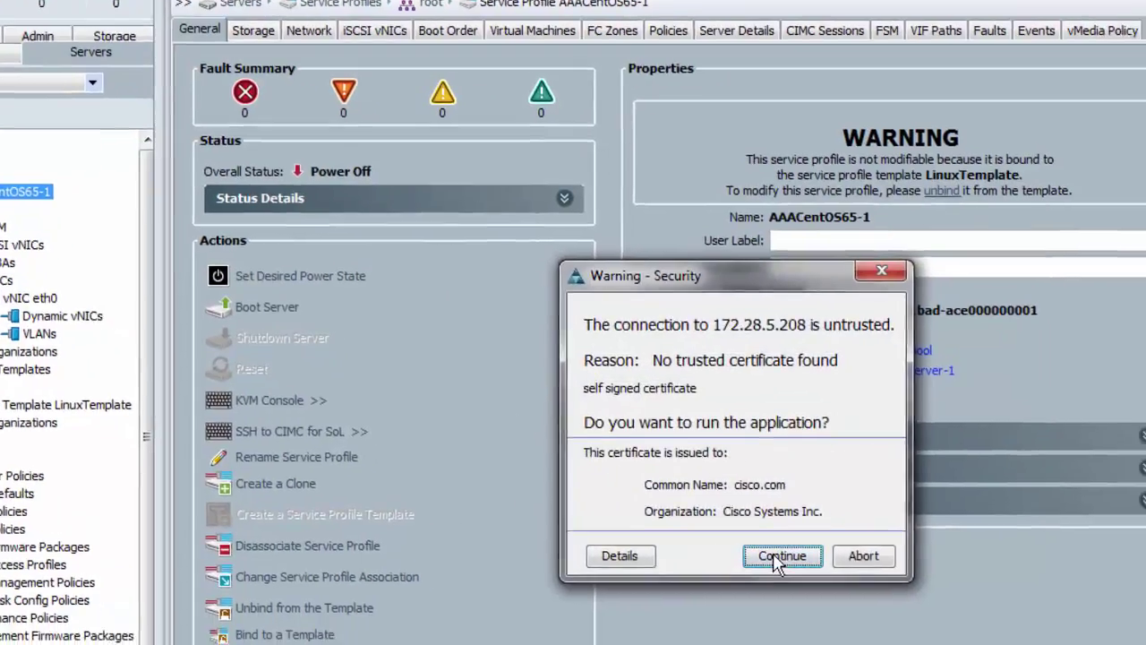
{"action": "left_click", "coordinate": [834, 584]}
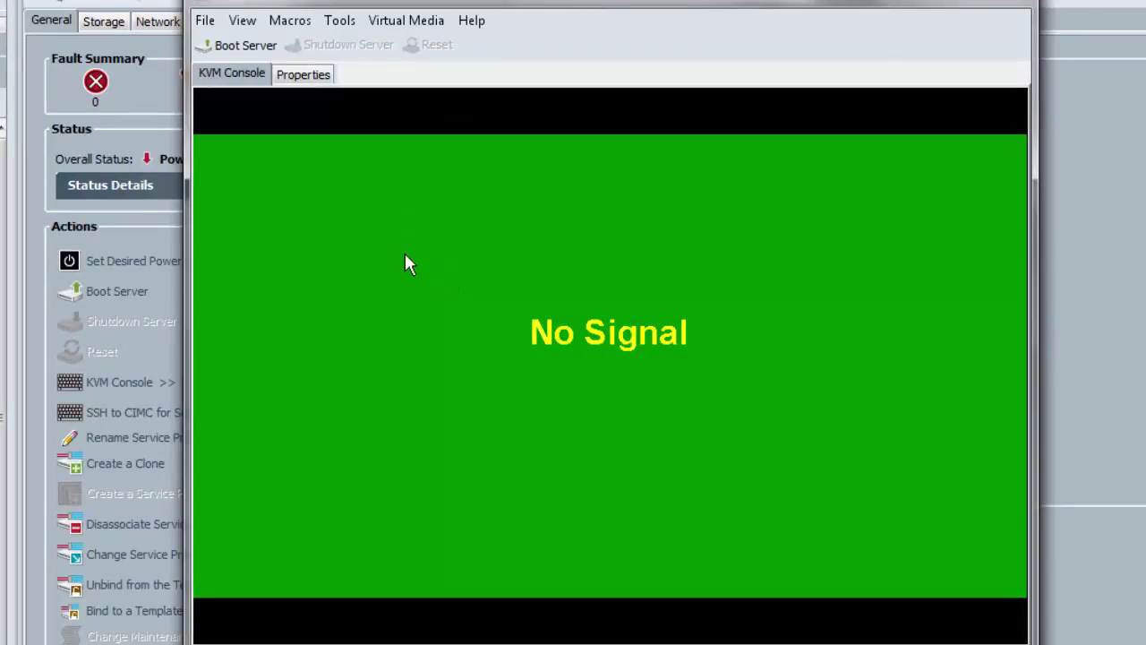
Step: Activate the console's virtual devices and map CentOS-6.5-x86_64-bin-DVD1.iso as the virtual CD/DVD
{"action": "left_click", "coordinate": [406, 20]}
{"action": "left_click", "coordinate": [460, 73]}
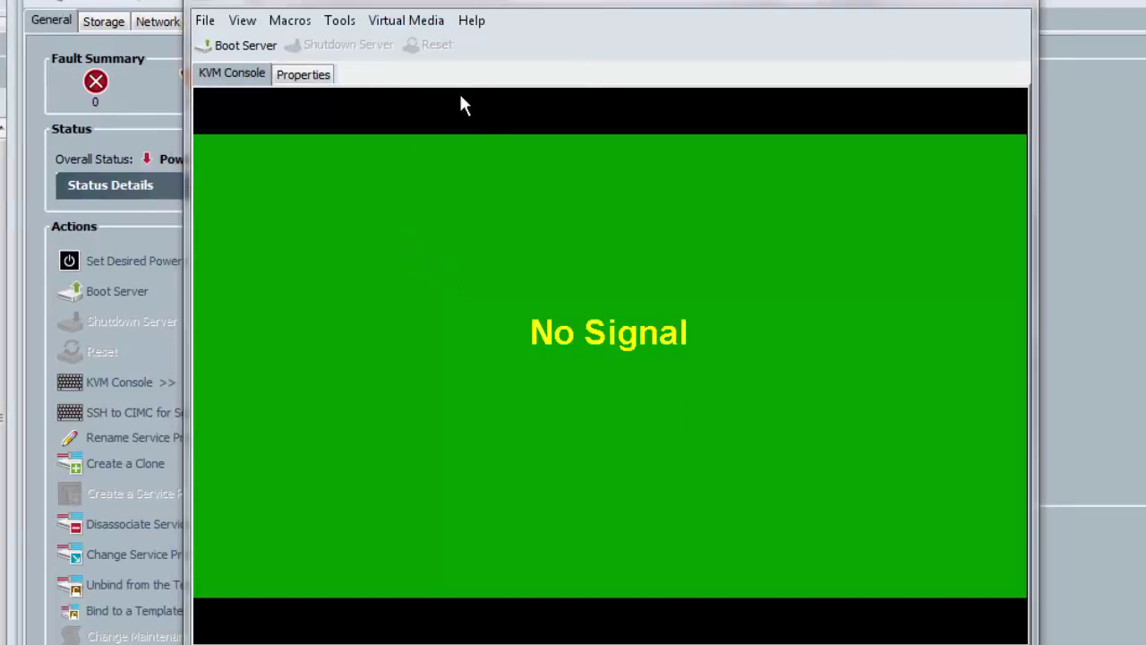
{"action": "left_click", "coordinate": [591, 377]}
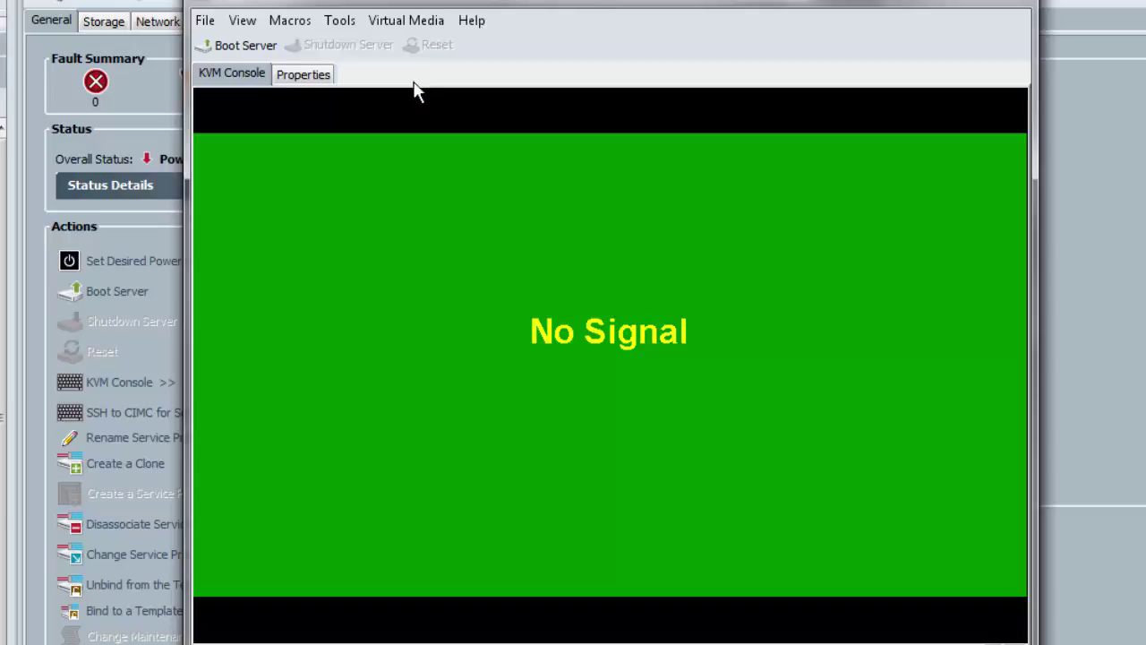
{"action": "left_click", "coordinate": [406, 20]}
{"action": "left_click", "coordinate": [399, 100]}
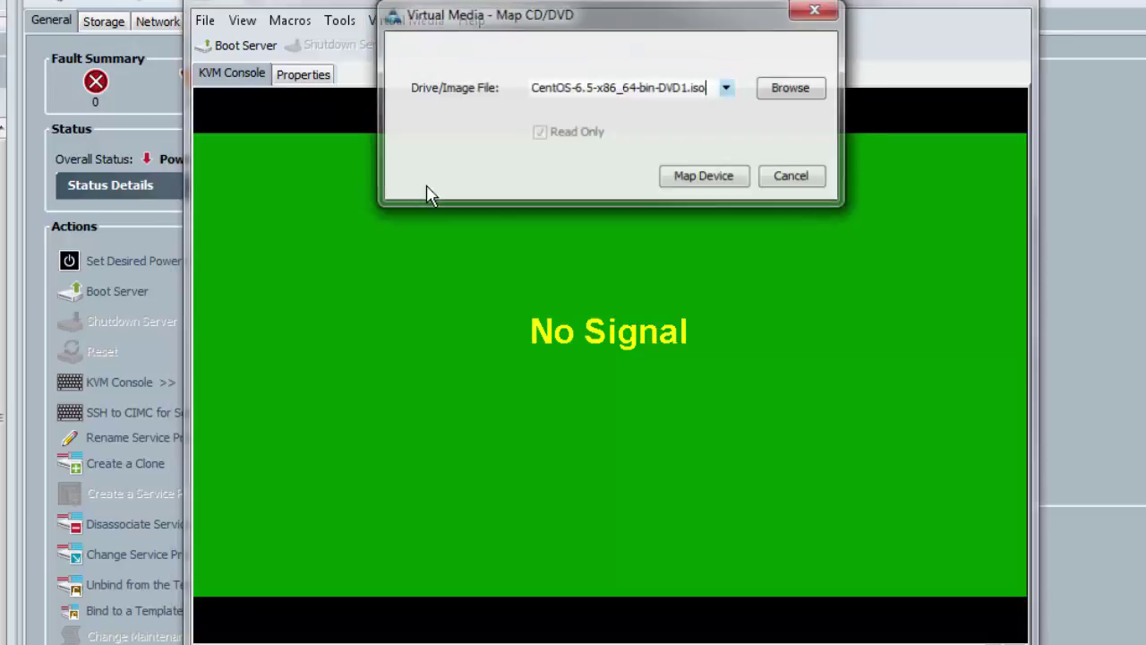
{"action": "left_click", "coordinate": [695, 180]}
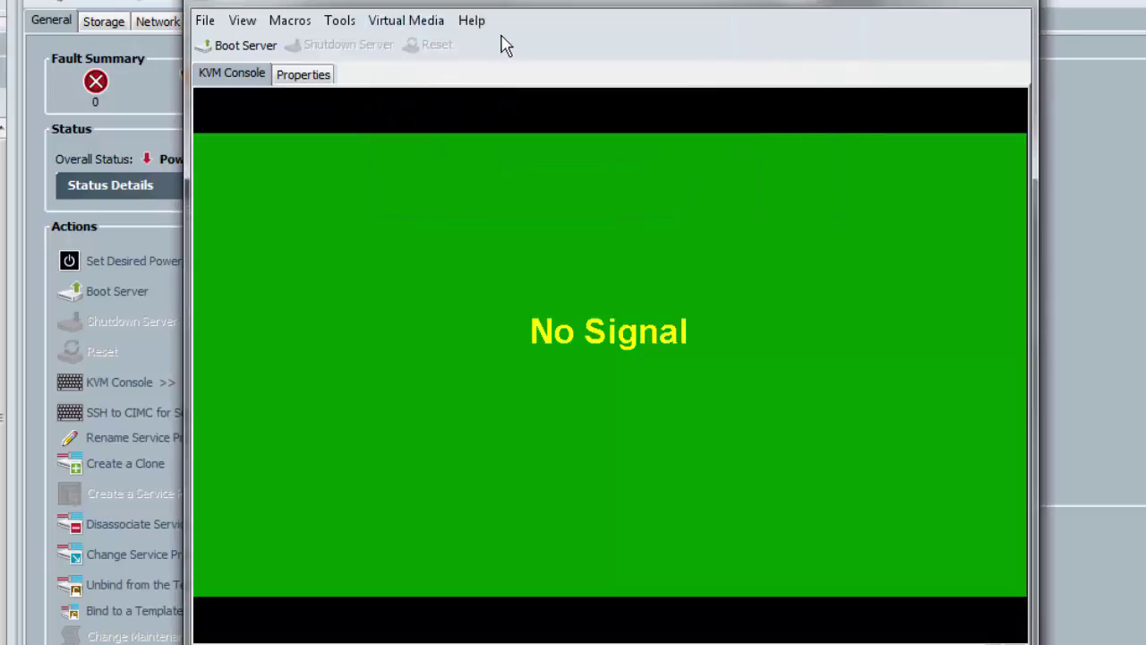
{"action": "left_click", "coordinate": [421, 25]}
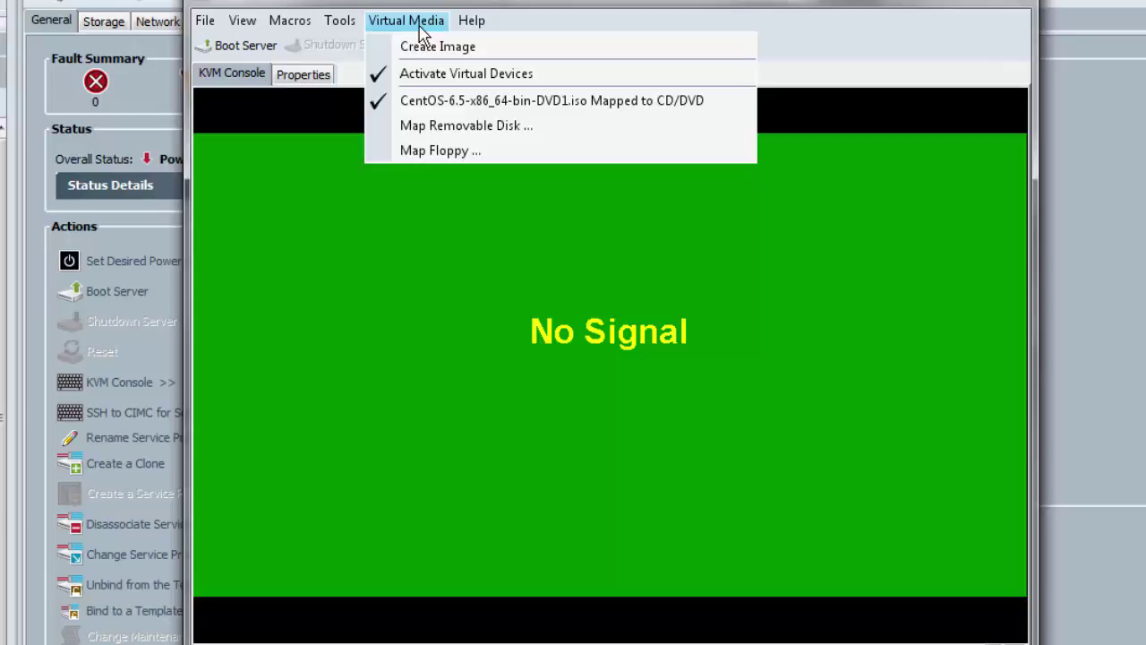
{"action": "left_click", "coordinate": [591, 38]}
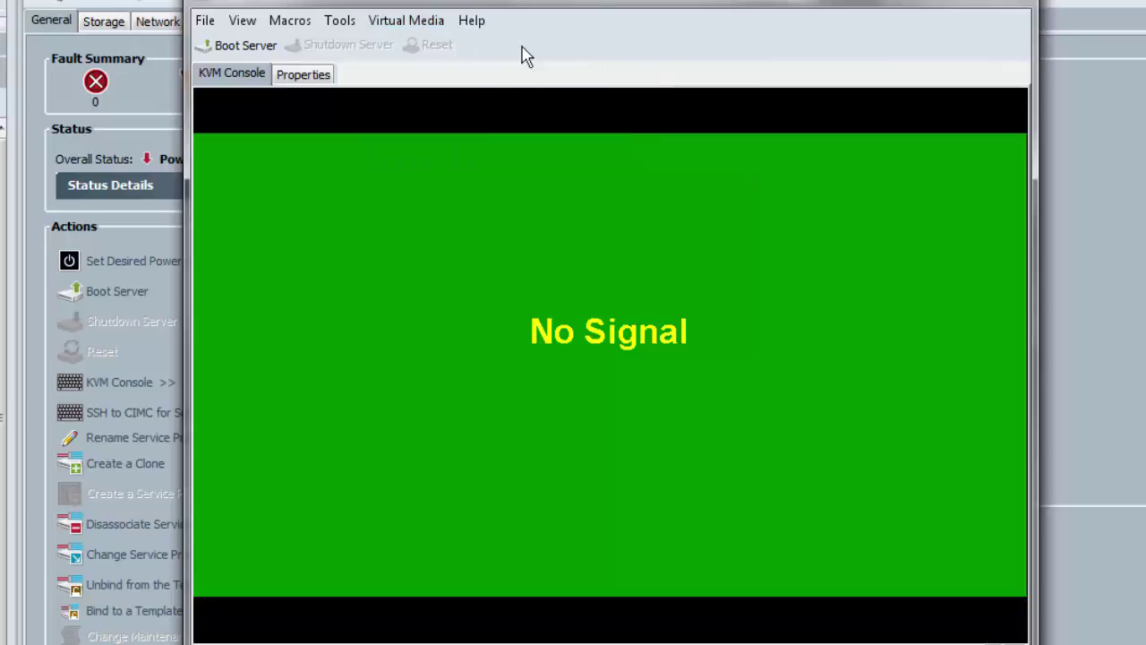
Step: Boot the AAACentOS65-1 server from the KVM console and confirm the boot request
{"action": "left_click", "coordinate": [254, 46]}
{"action": "left_click", "coordinate": [562, 381]}
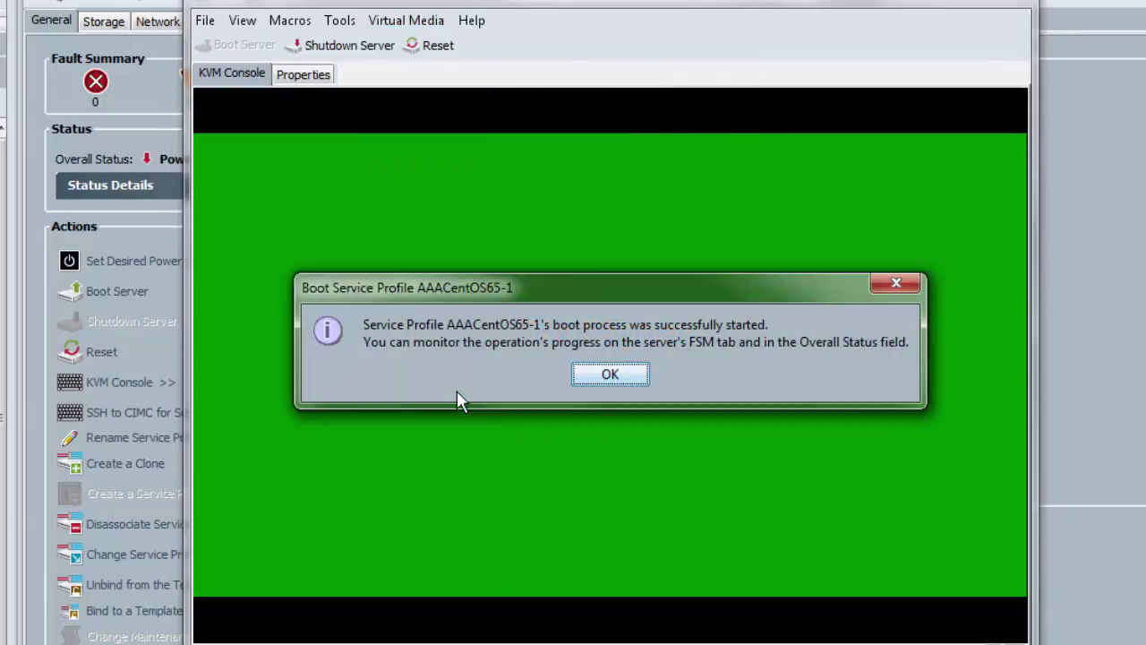
{"action": "left_click", "coordinate": [593, 384]}
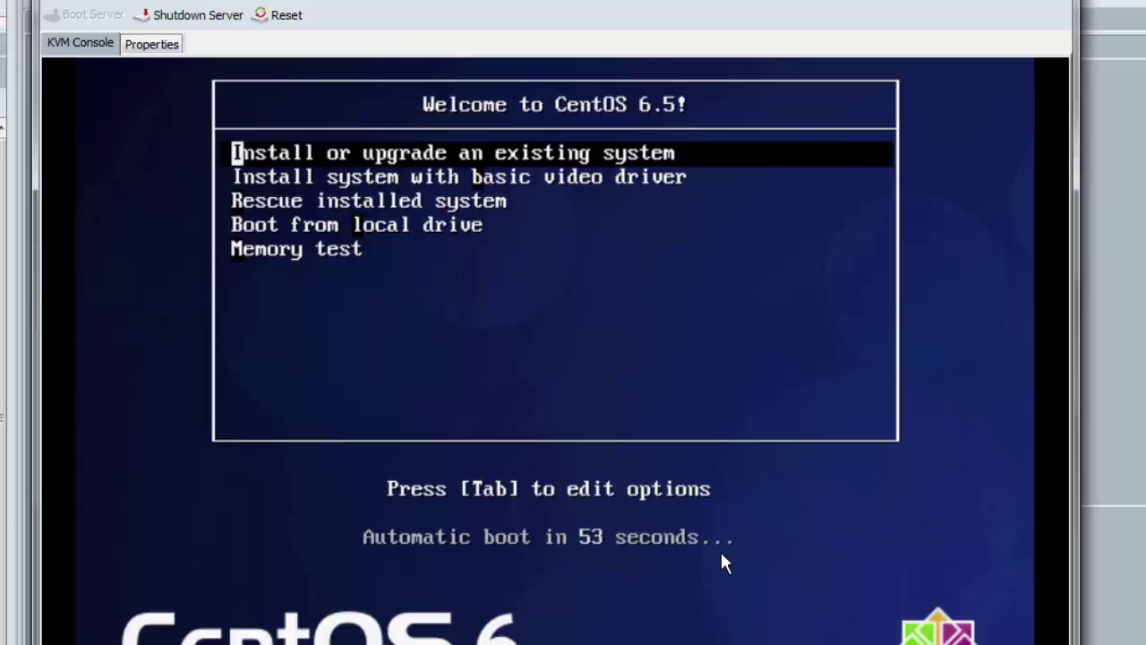
Step: Start the CentOS 6.5 installer with "Install or upgrade an existing system" and skip the media test
{"action": "key", "text": "Up"}
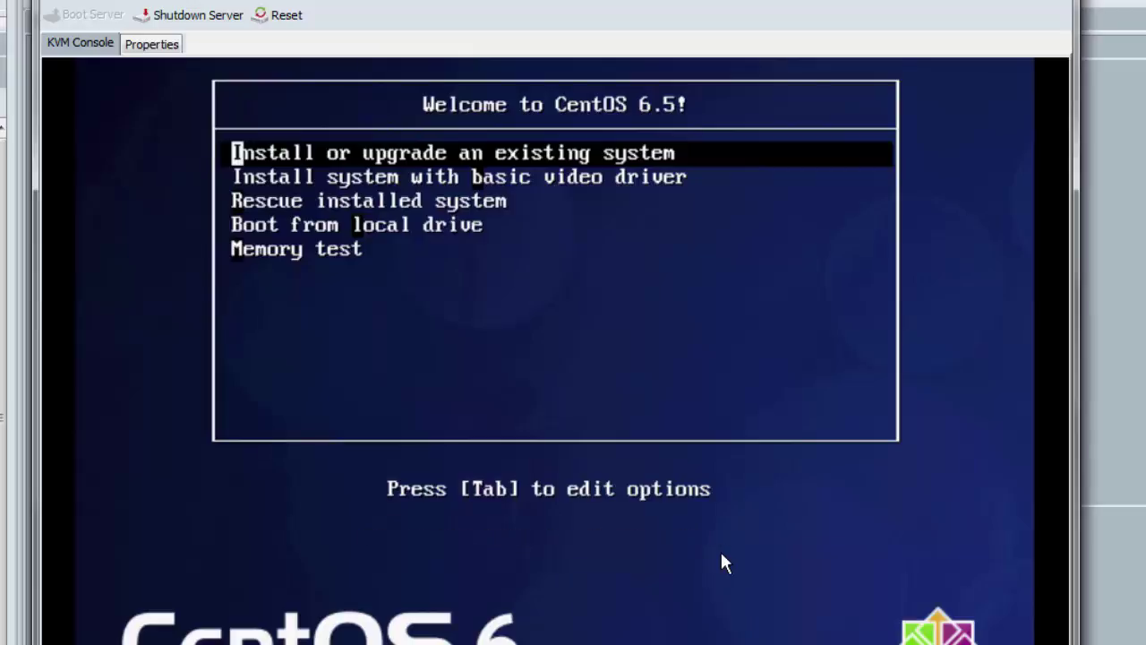
{"action": "key", "text": "Return"}
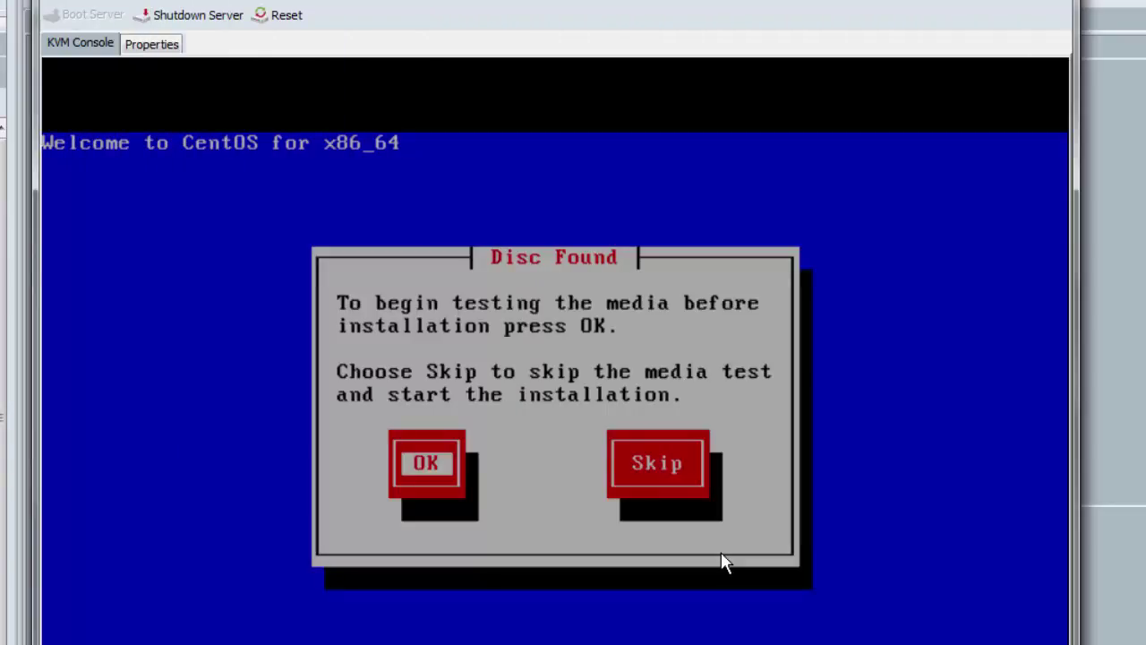
{"action": "key", "text": "Tab"}
{"action": "key", "text": "Return"}
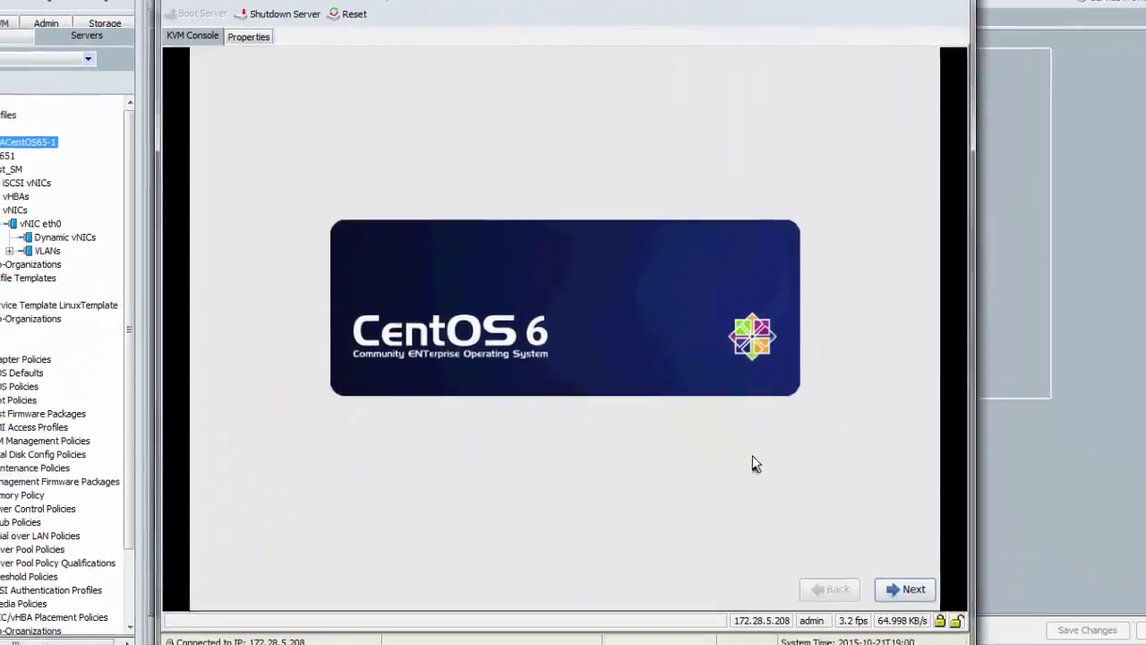
Step: Try to proceed through the CentOS installer with English, the U.S. English keyboard and Basic Storage Devices
{"action": "left_click", "coordinate": [897, 587]}
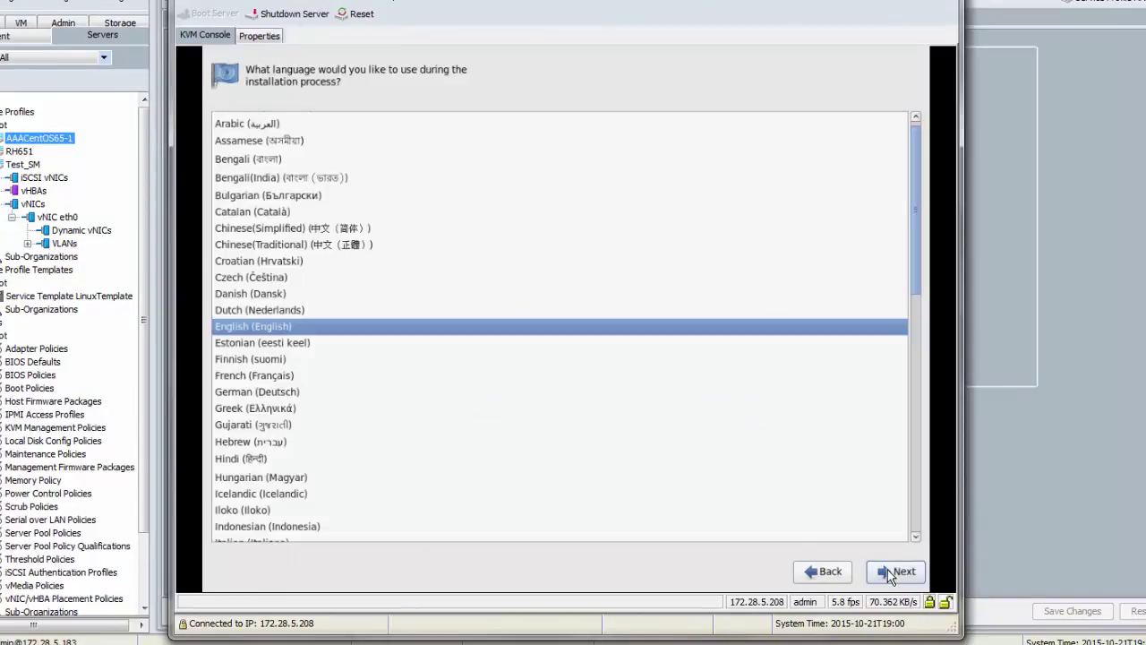
{"action": "left_click", "coordinate": [888, 569]}
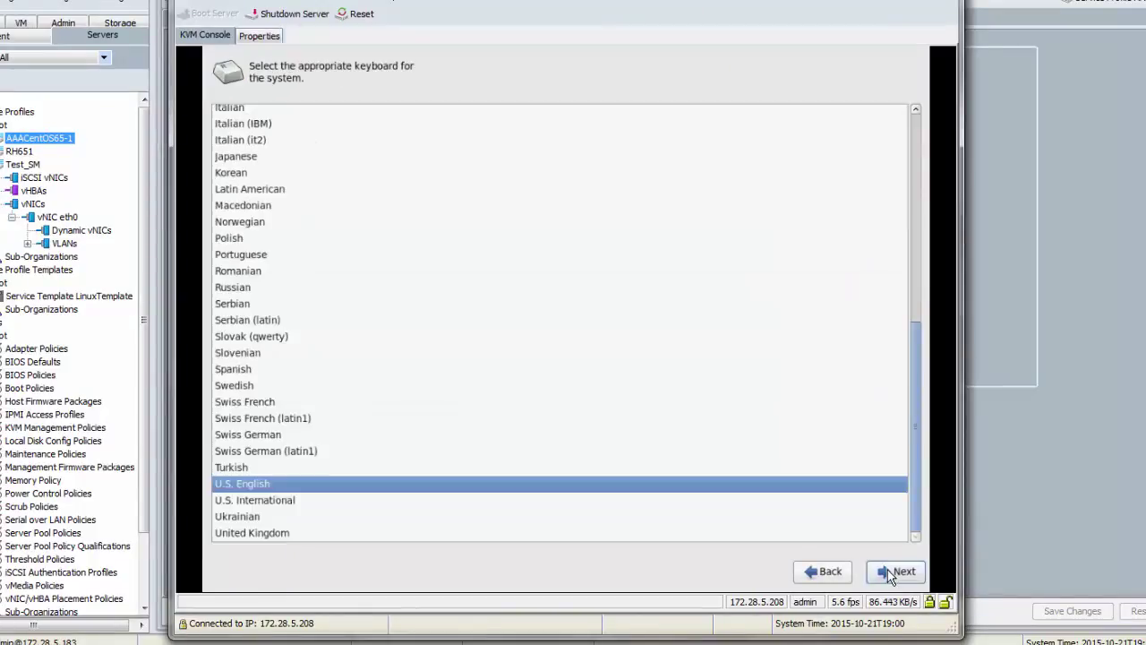
{"action": "left_click", "coordinate": [887, 569]}
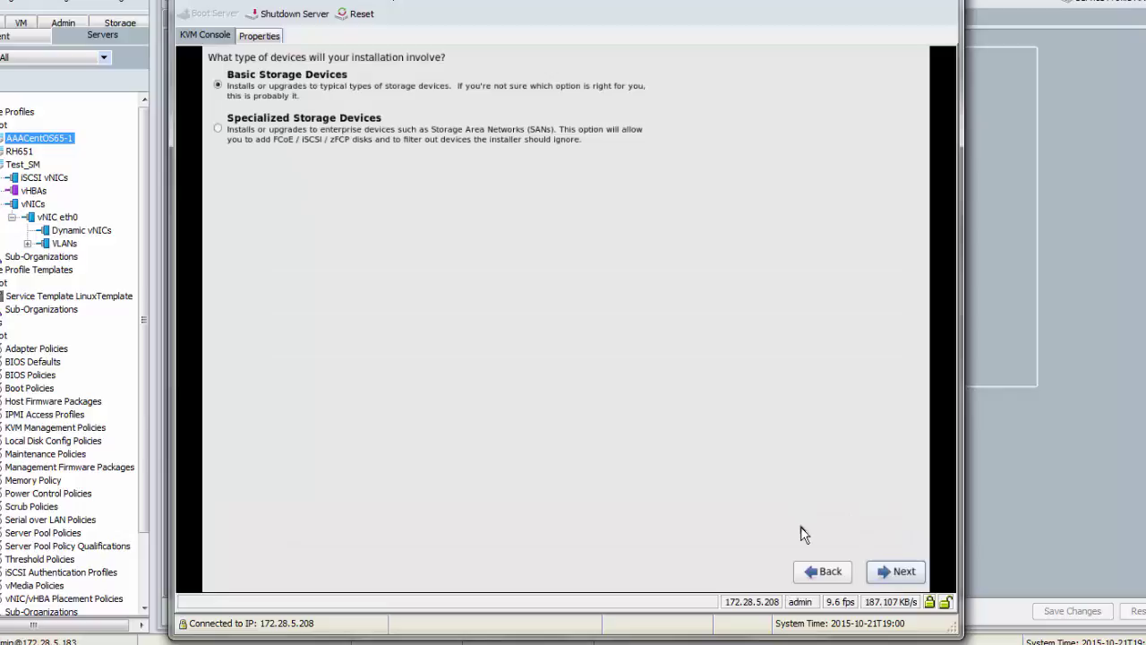
{"action": "left_click", "coordinate": [890, 571]}
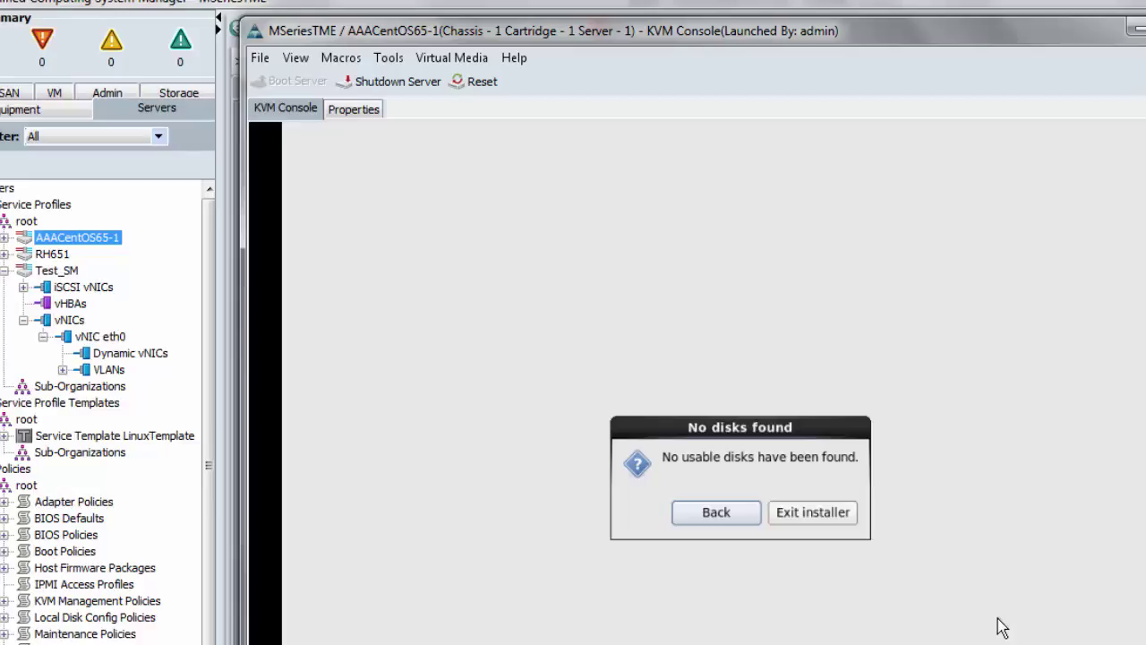
Step: Reset the AAACentOS65-1 server from the KVM console using the Power Cycle option
{"action": "left_click", "coordinate": [478, 86]}
{"action": "left_click", "coordinate": [697, 505]}
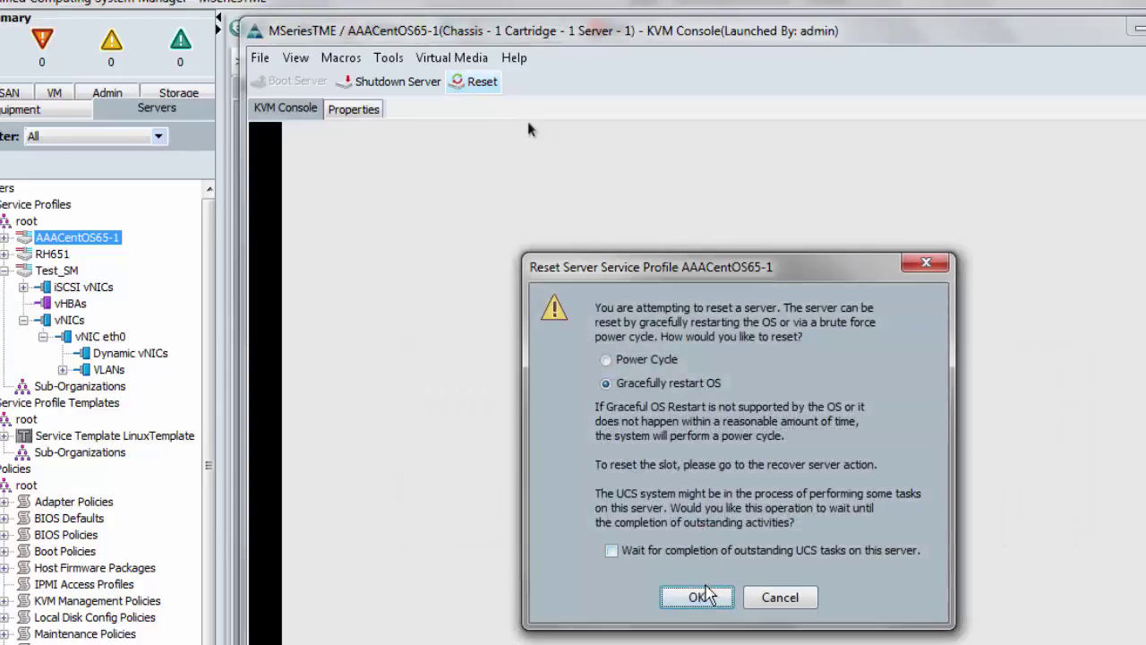
{"action": "left_click", "coordinate": [618, 361]}
{"action": "left_click", "coordinate": [695, 597]}
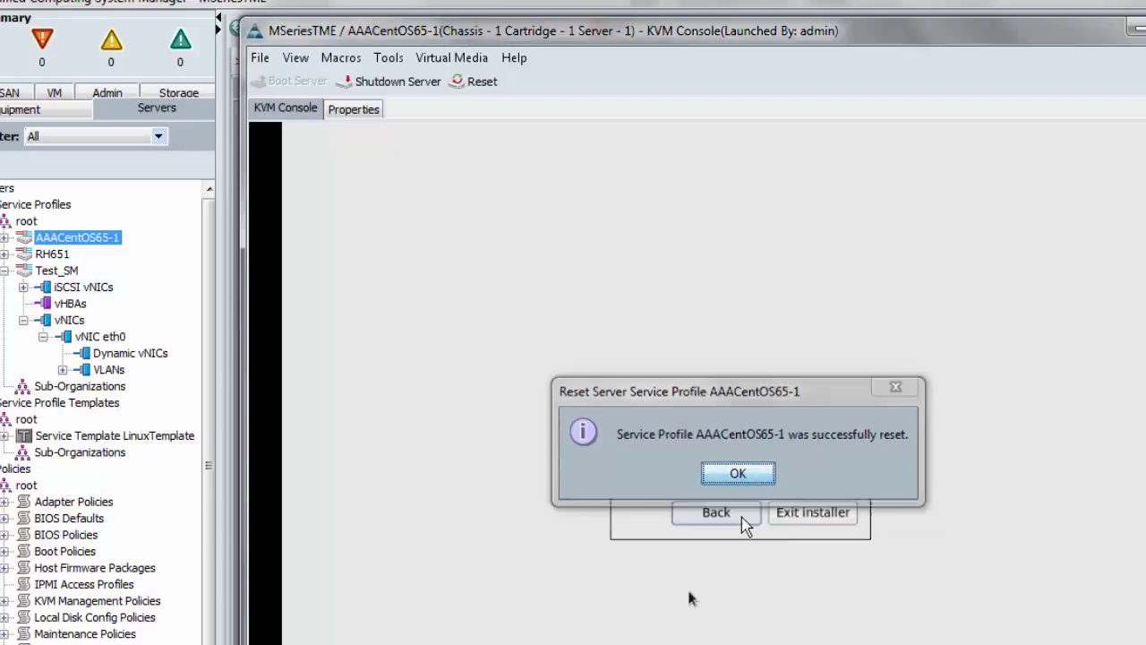
{"action": "key", "text": "Return"}
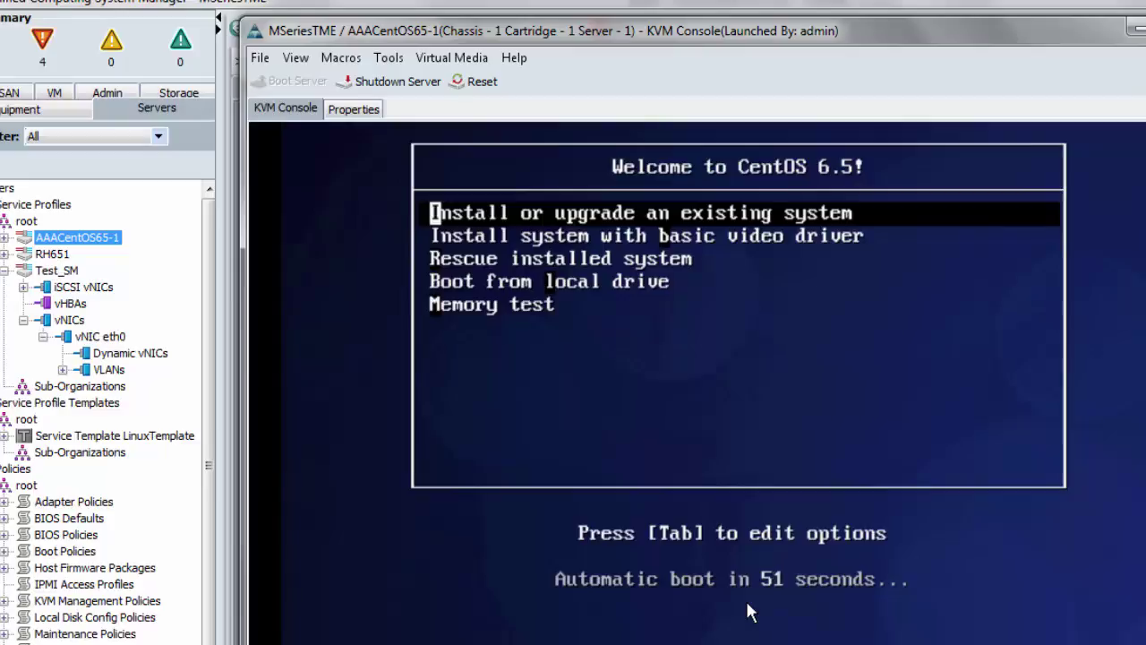
Step: Boot the CentOS installer with the dd option and choose sr0 as the driver disk source
{"action": "key", "text": "Tab"}
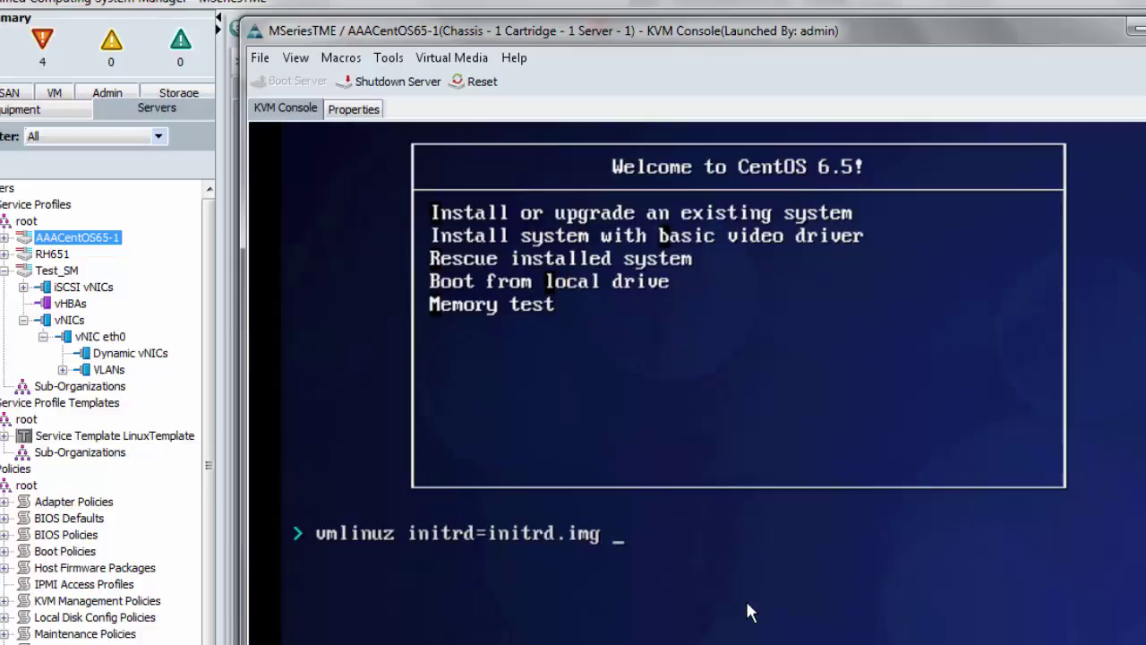
{"action": "type", "text": "dd"}
{"action": "key", "text": "Return"}
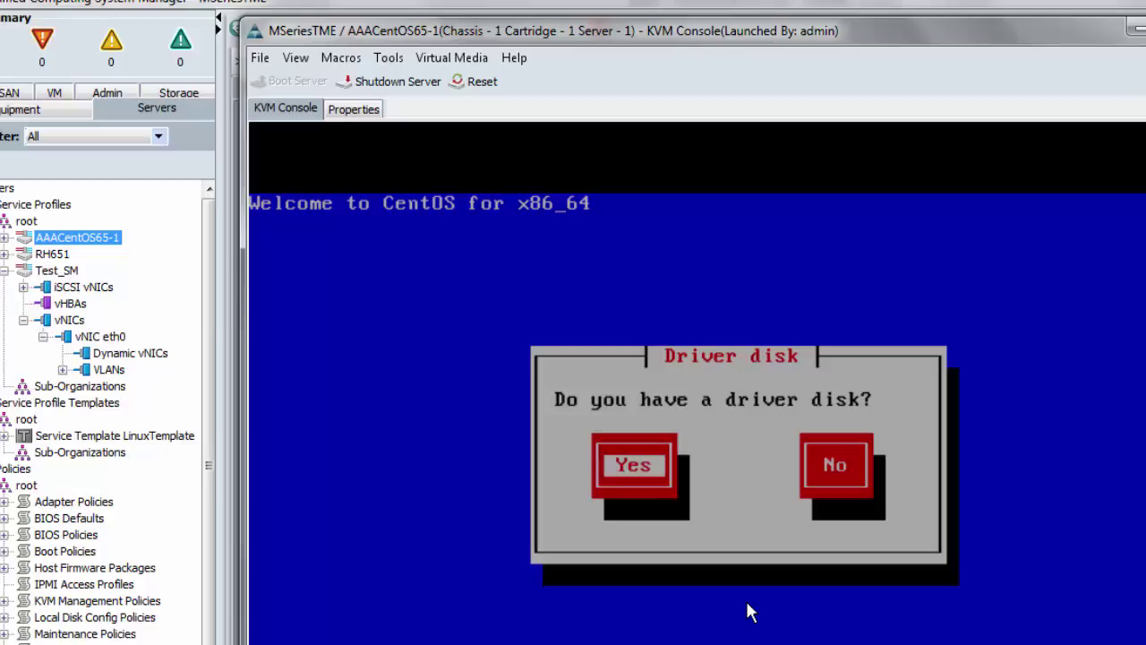
{"action": "key", "text": "Return"}
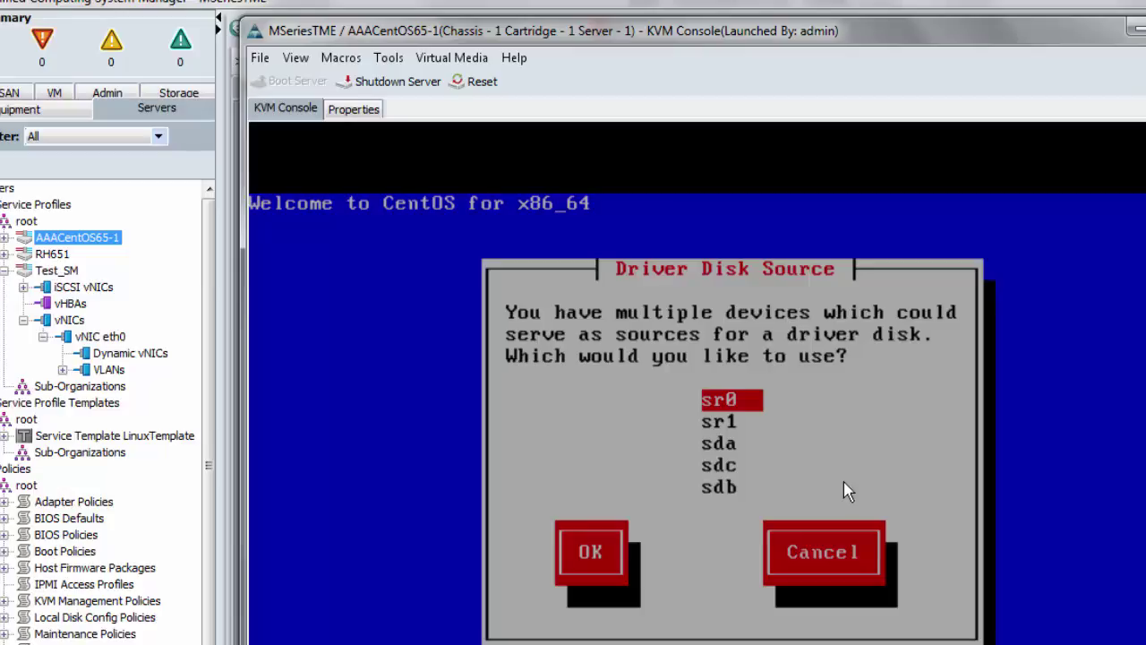
{"action": "key", "text": "Tab"}
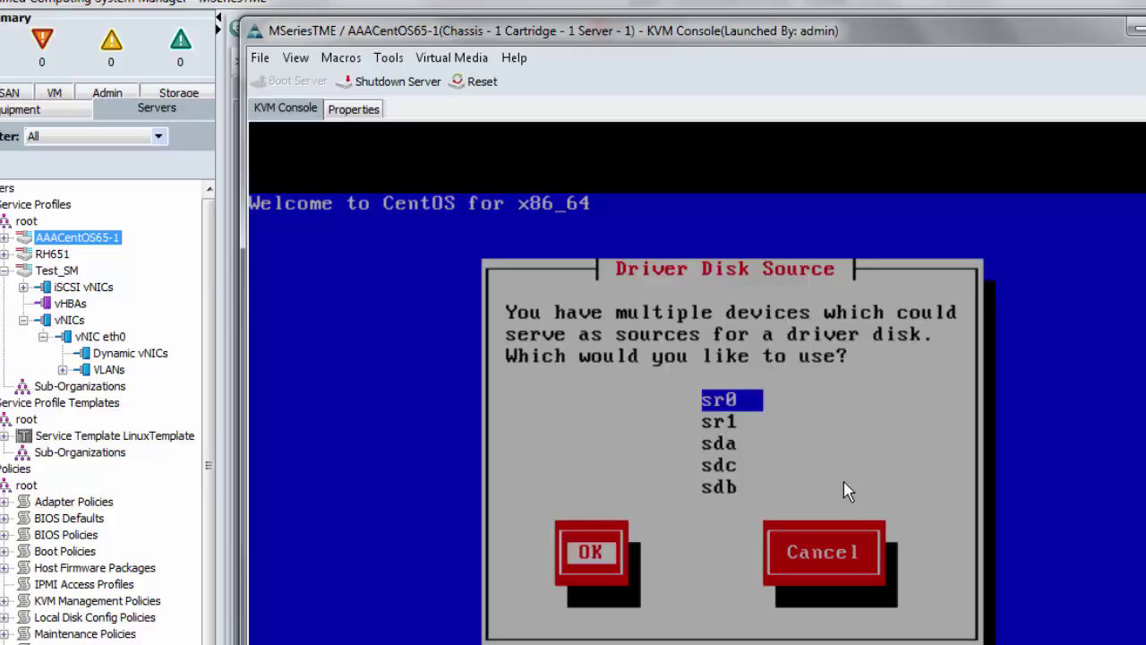
{"action": "key", "text": "Return"}
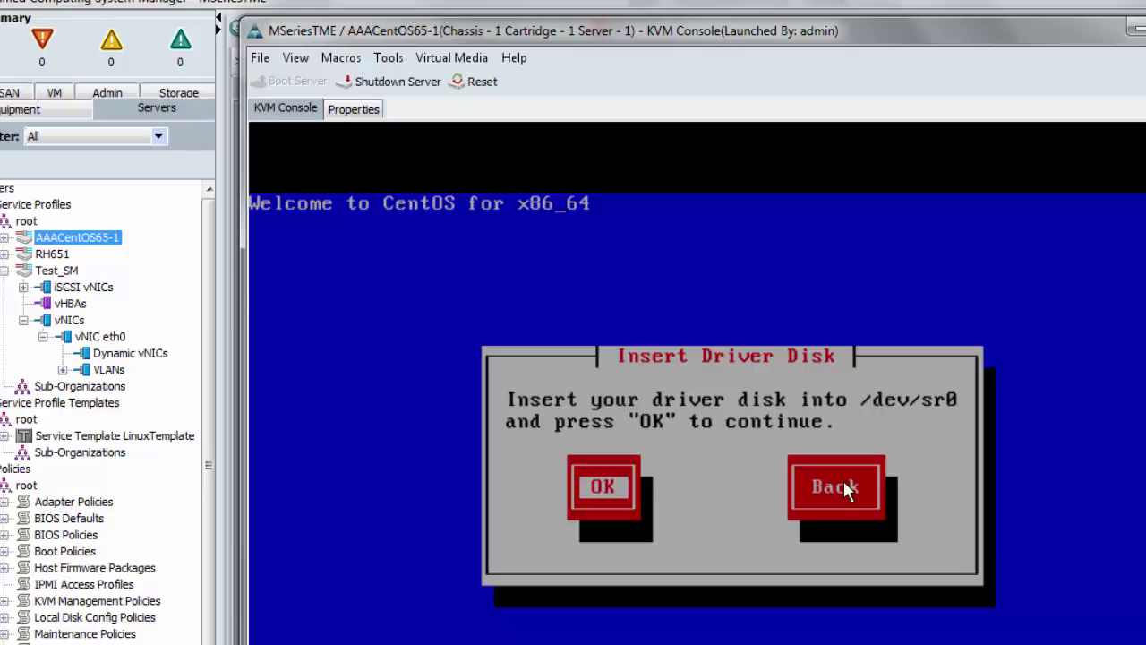
Step: Replace the mapped CentOS image with dd-snic-0.0.1.22-centos6.5.iso as the virtual CD/DVD and load it as the driver disk
{"action": "left_click", "coordinate": [434, 59]}
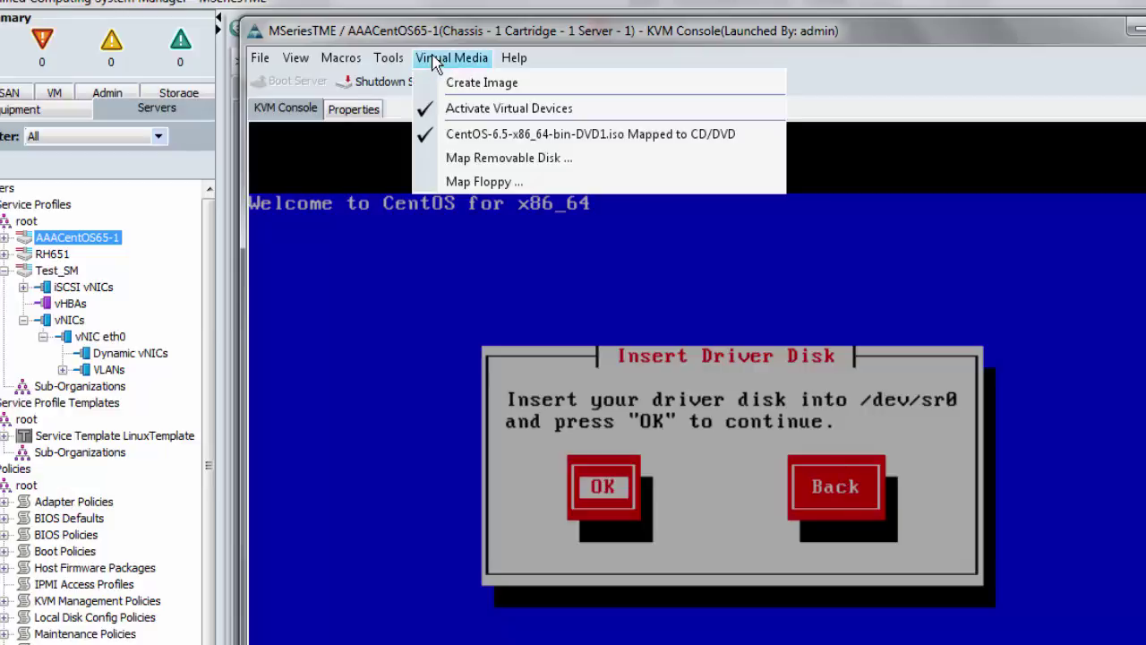
{"action": "left_click", "coordinate": [483, 134]}
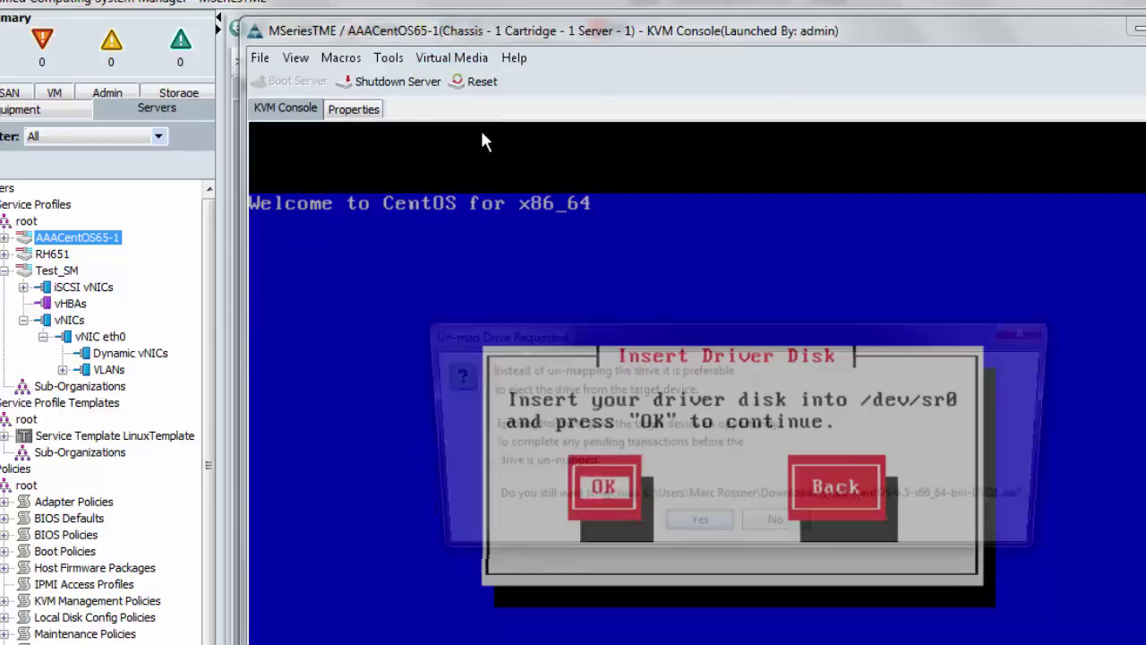
{"action": "left_click", "coordinate": [696, 530]}
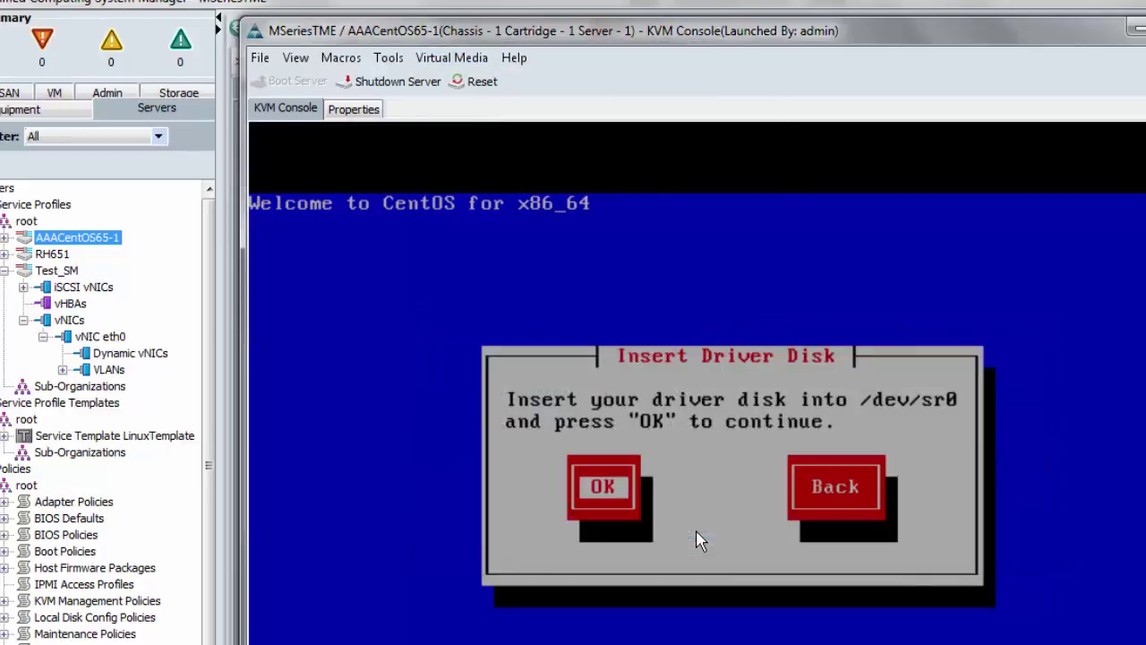
{"action": "left_click", "coordinate": [460, 61]}
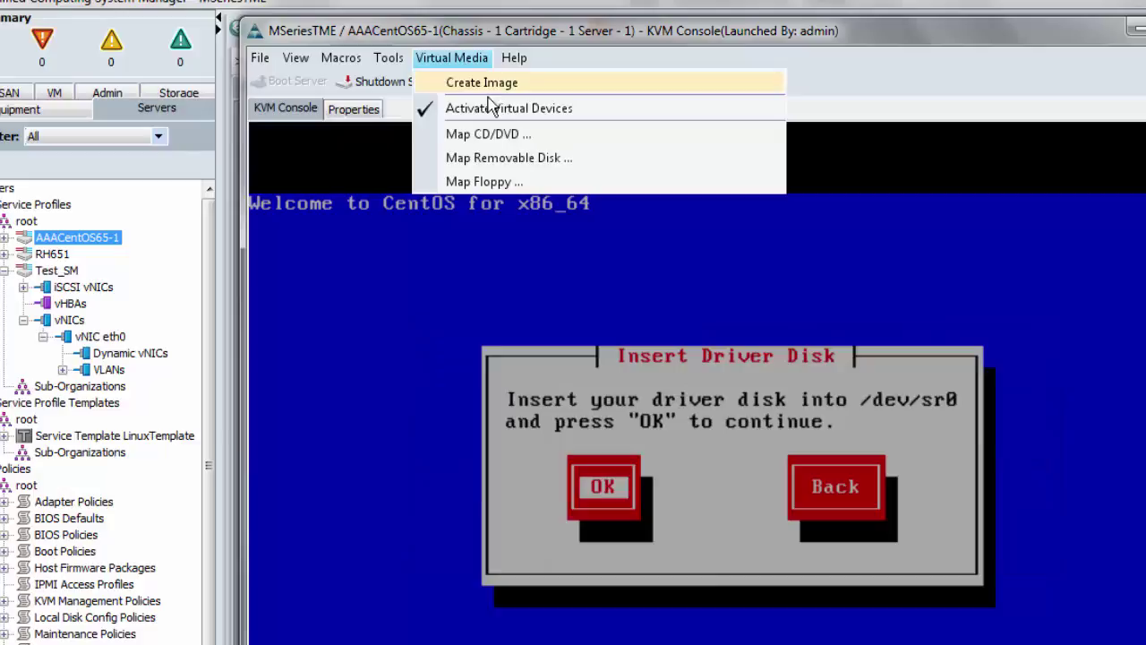
{"action": "left_click", "coordinate": [488, 135]}
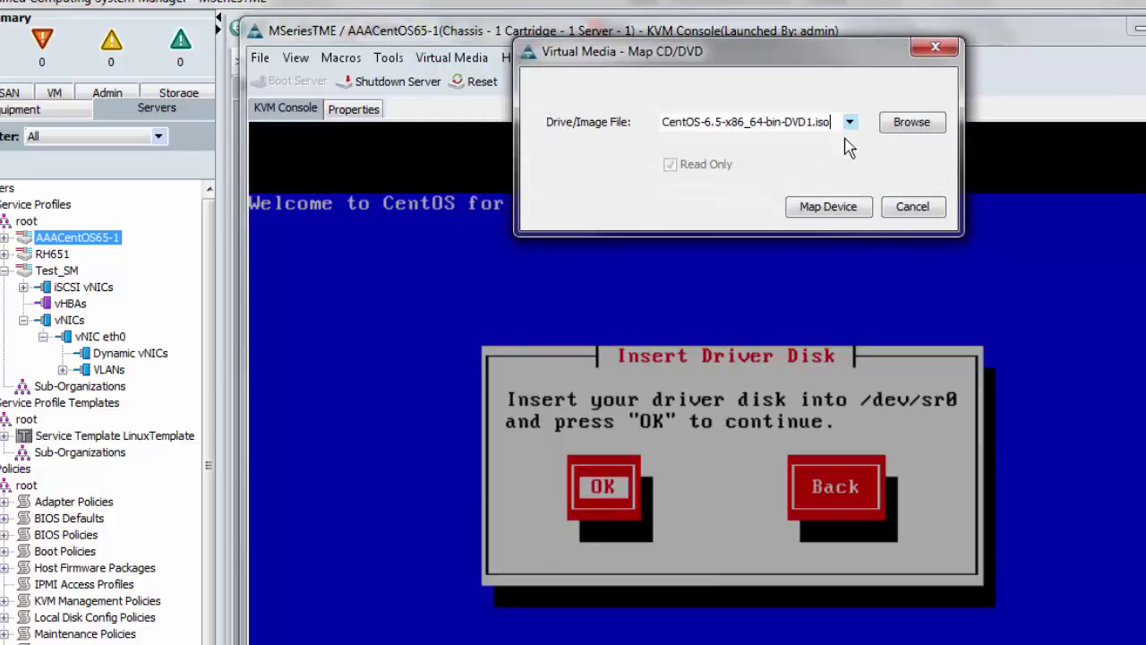
{"action": "left_click", "coordinate": [910, 122]}
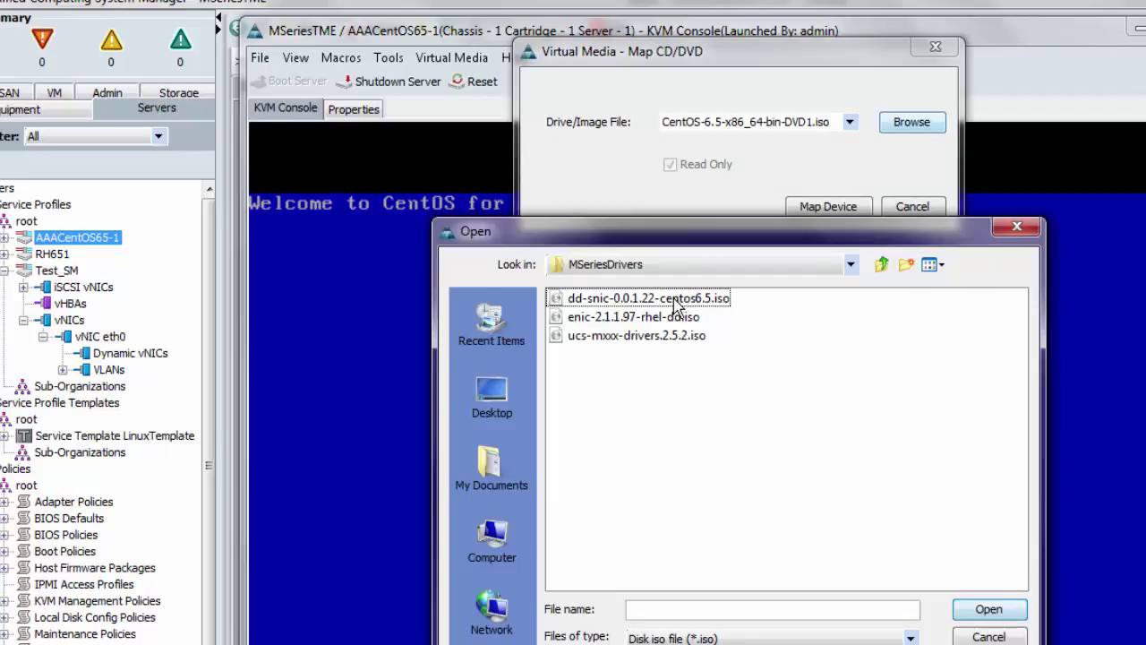
{"action": "double_click", "coordinate": [677, 302]}
{"action": "left_click", "coordinate": [856, 211]}
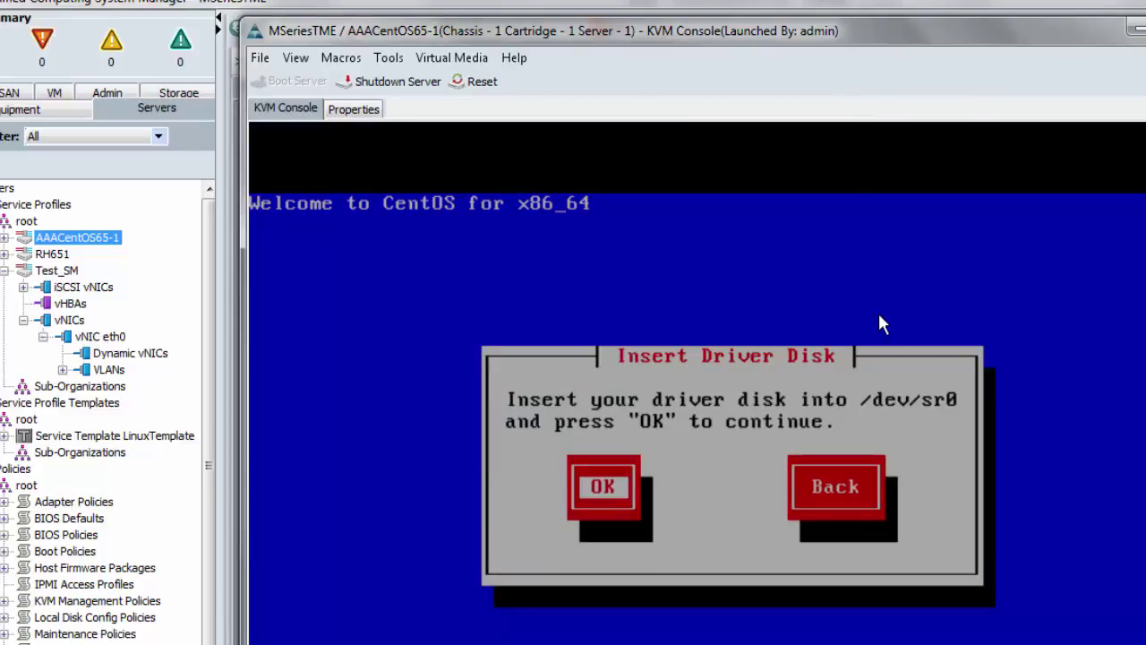
{"action": "key", "text": "Return"}
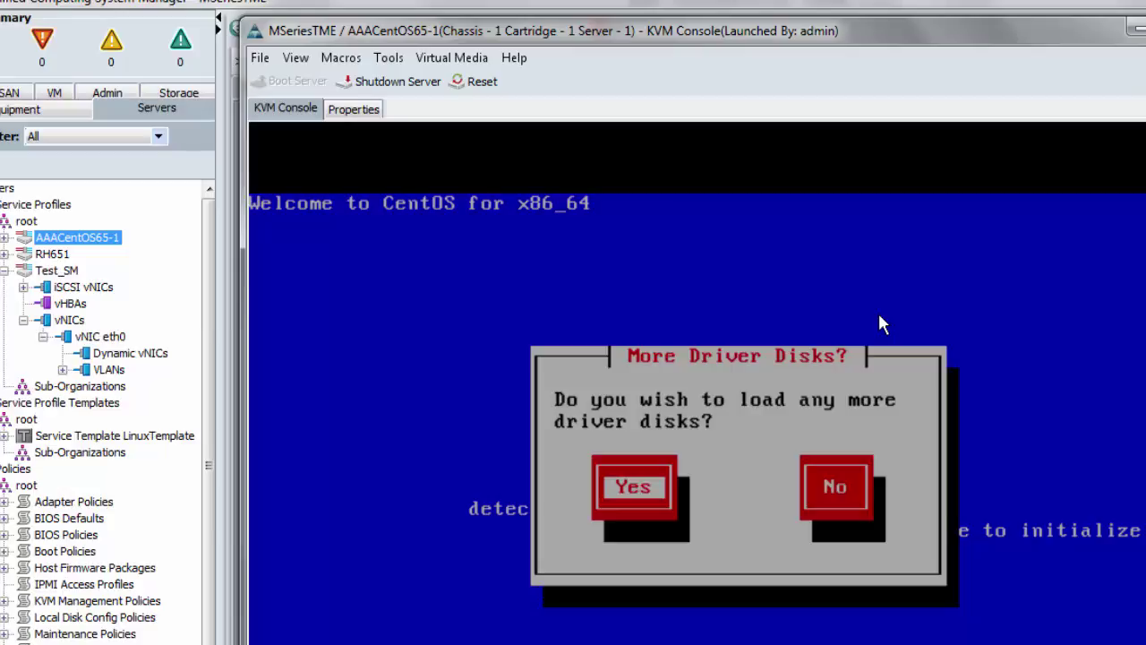
Step: Request another driver disk from sr0 and unmap dd-snic-0.0.1.22-centos6.5.iso from the virtual CD/DVD
{"action": "key", "text": "Return"}
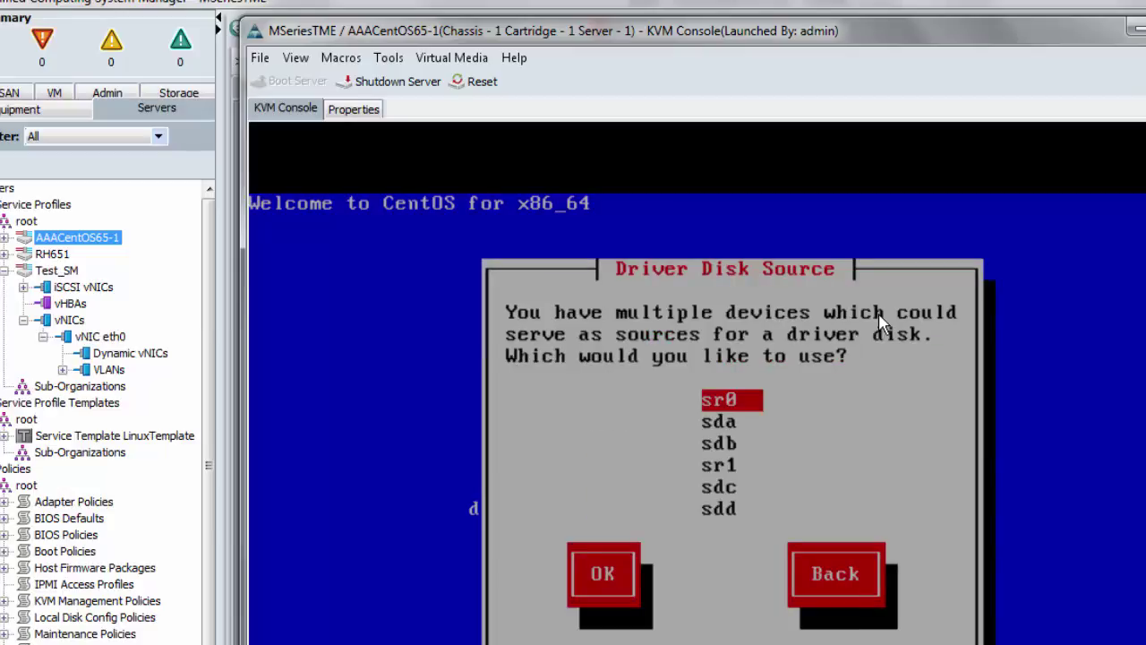
{"action": "key", "text": "Return"}
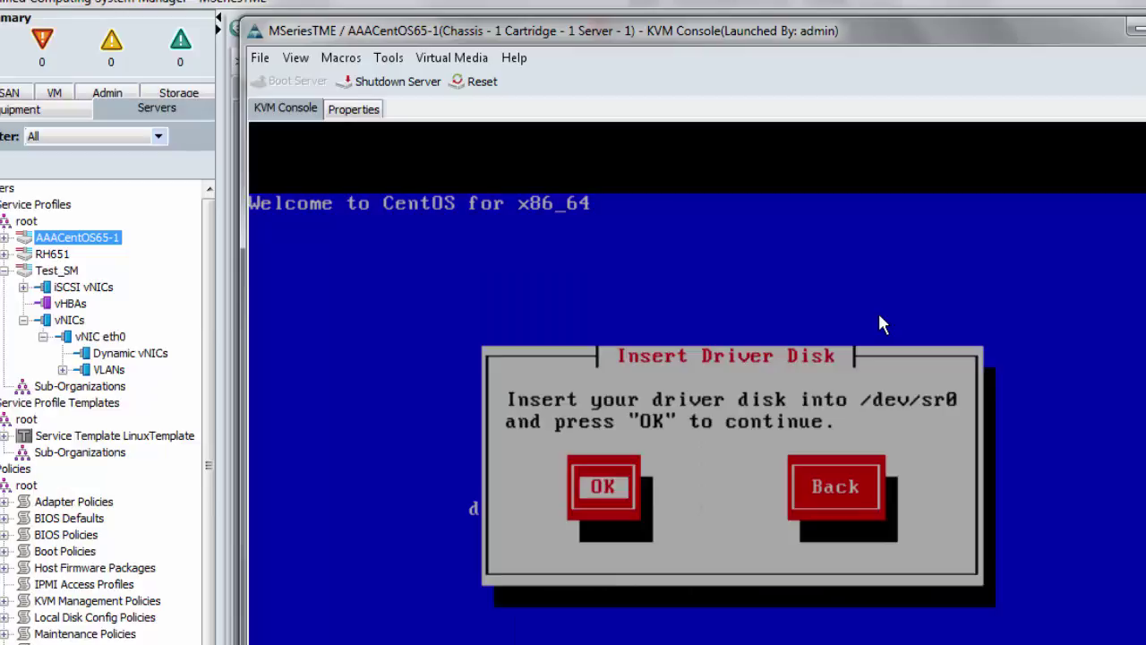
{"action": "left_click", "coordinate": [452, 59]}
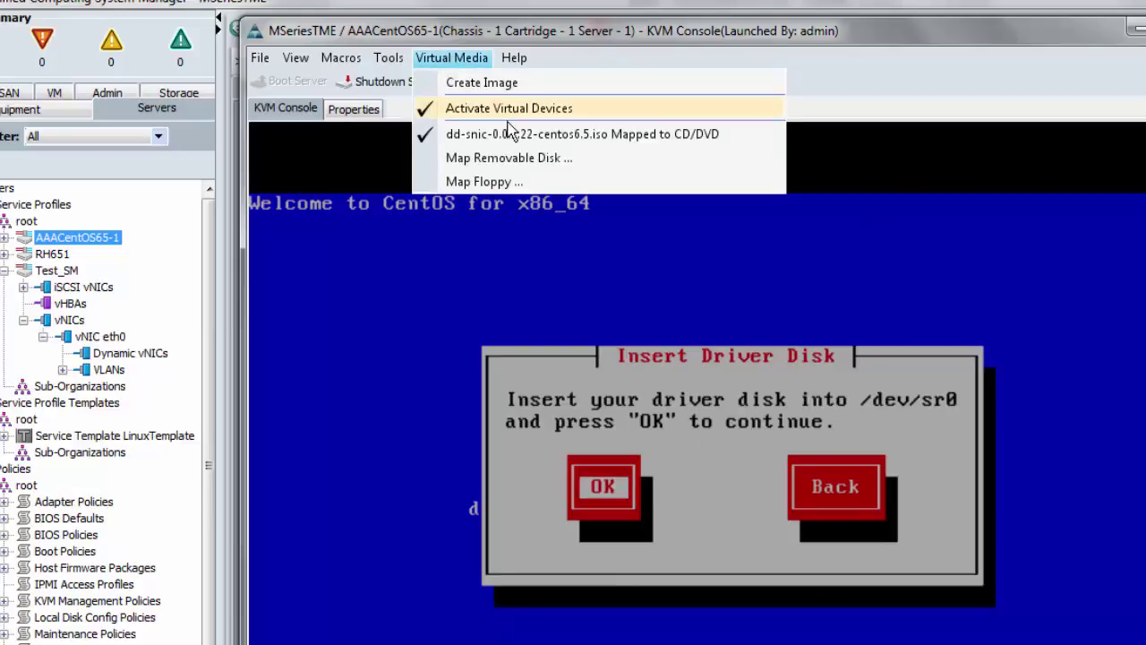
{"action": "left_click", "coordinate": [507, 135]}
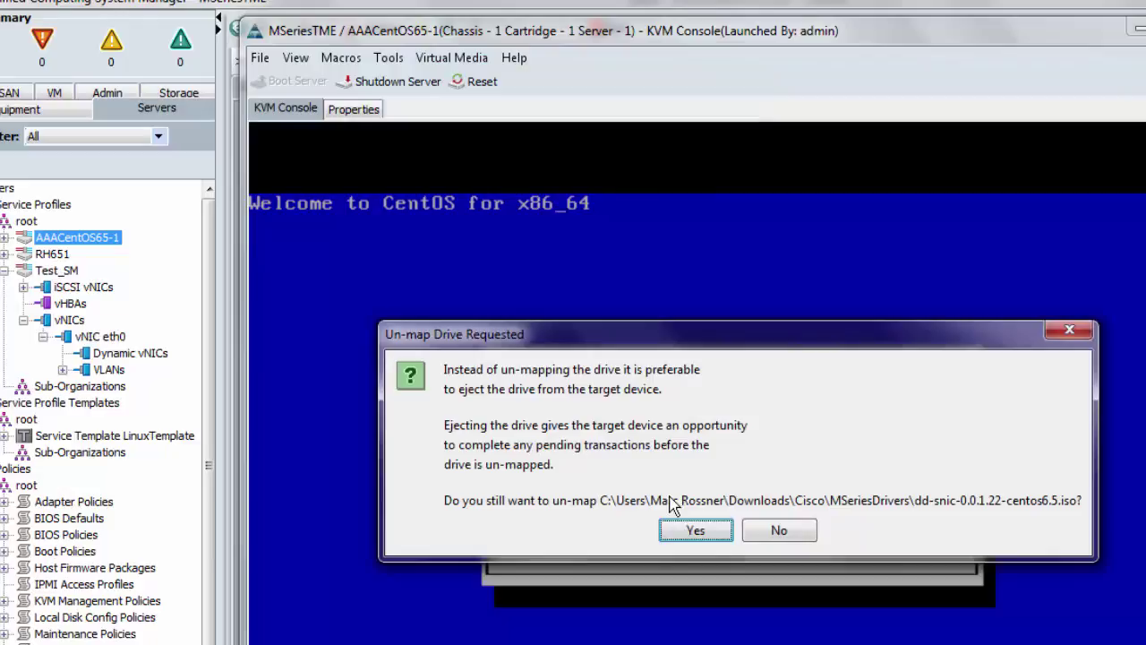
{"action": "left_click", "coordinate": [696, 529]}
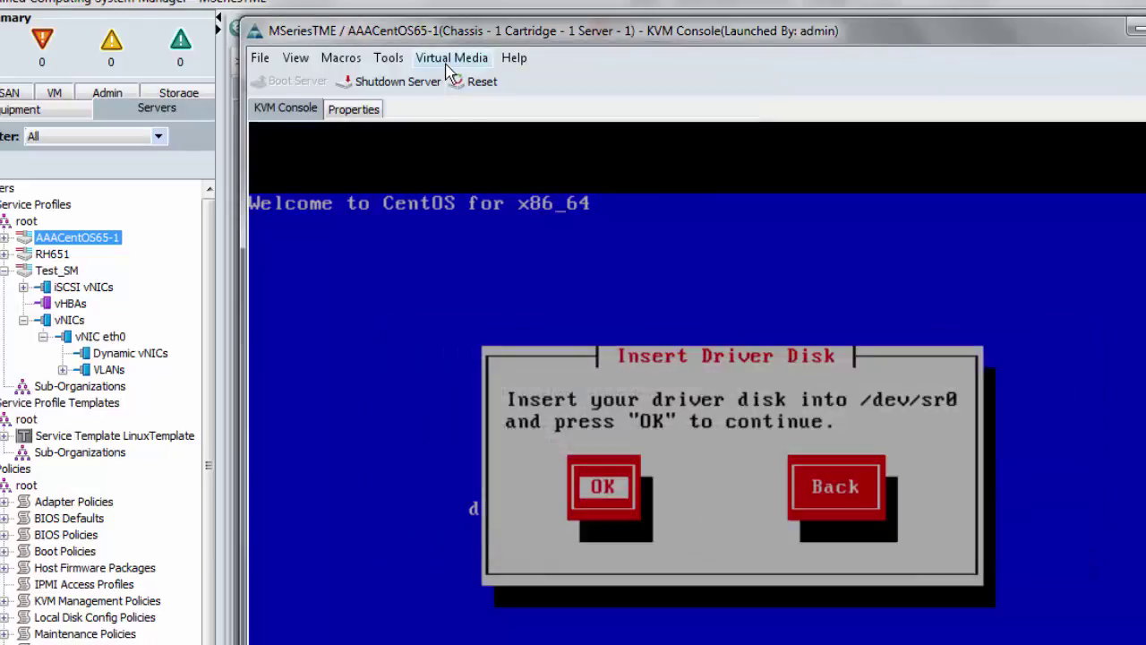
Step: Map enic-2.1.1.97-rhel-dd.iso as the virtual CD/DVD and load it as the second driver disk
{"action": "left_click", "coordinate": [451, 60]}
{"action": "left_click", "coordinate": [484, 134]}
{"action": "left_click", "coordinate": [912, 122]}
{"action": "double_click", "coordinate": [663, 325]}
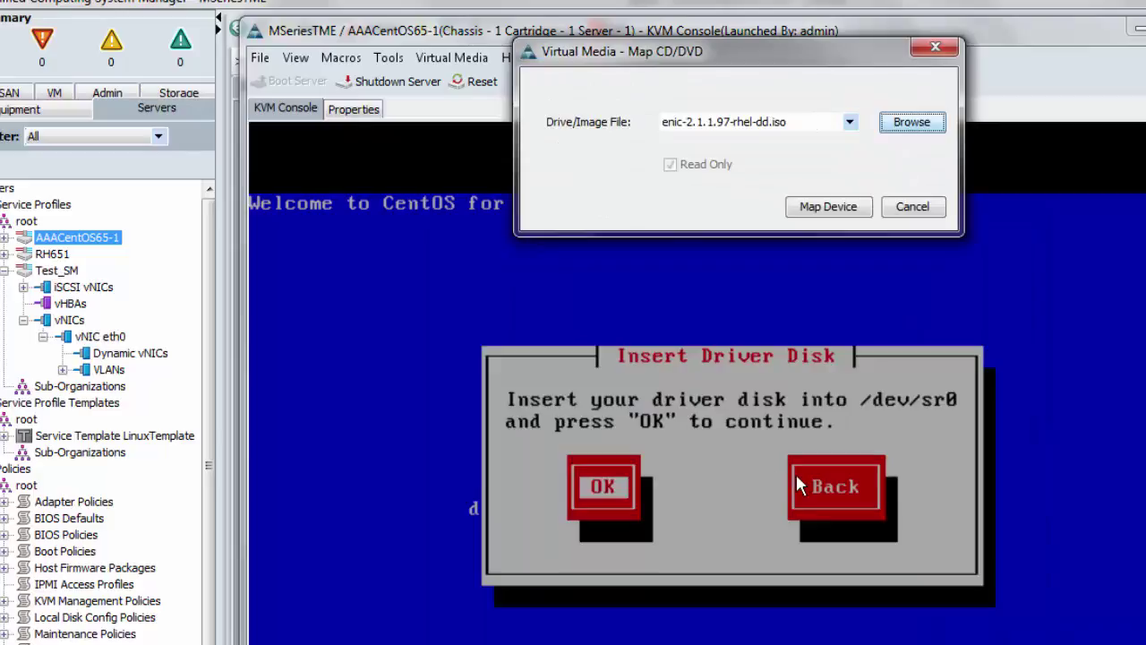
{"action": "left_click", "coordinate": [815, 208]}
{"action": "key", "text": "Return"}
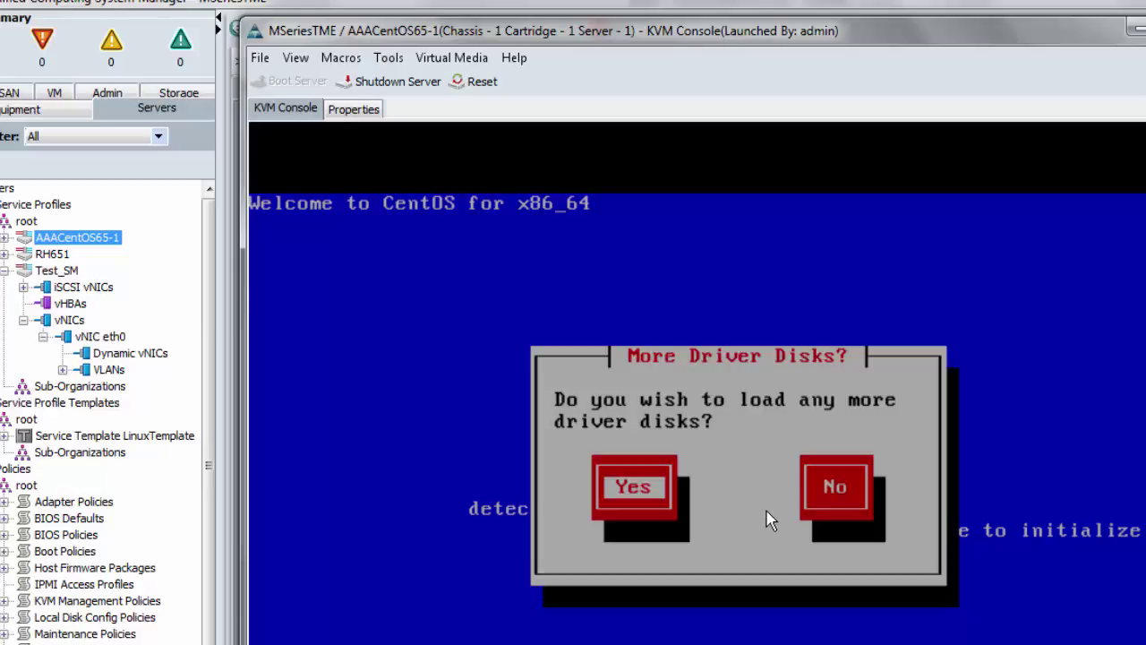
Step: Unmap the enic driver image and map CentOS-6.5-x86_64-bin-DVD1.iso as the virtual CD/DVD again
{"action": "left_click", "coordinate": [456, 61]}
{"action": "left_click", "coordinate": [504, 132]}
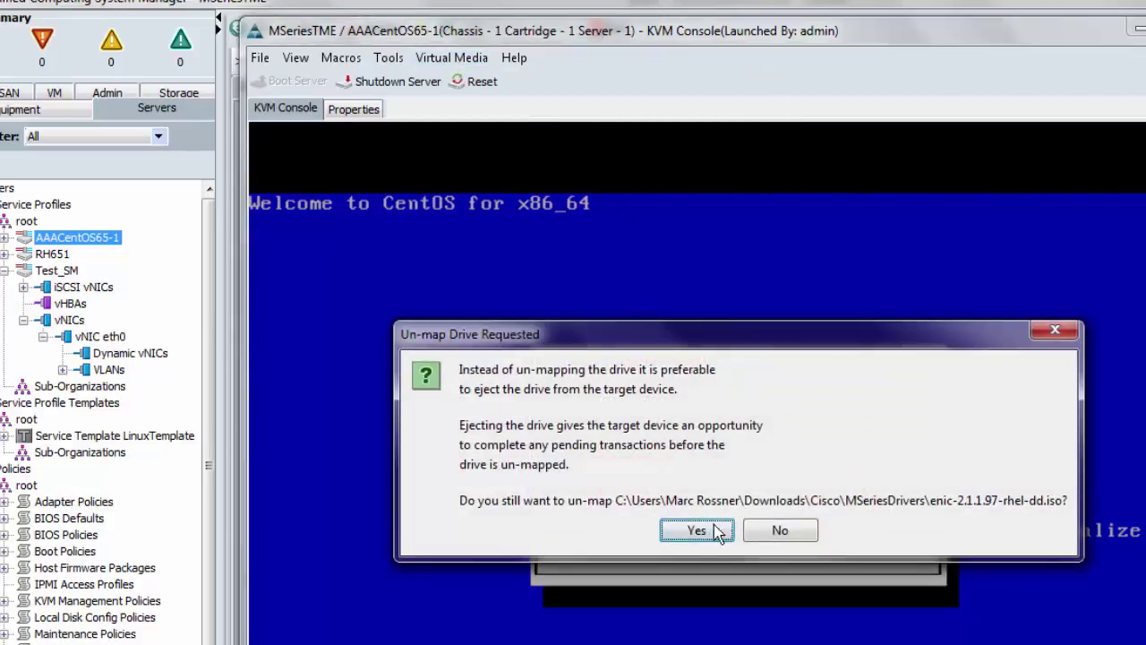
{"action": "left_click", "coordinate": [702, 530]}
{"action": "left_click", "coordinate": [453, 59]}
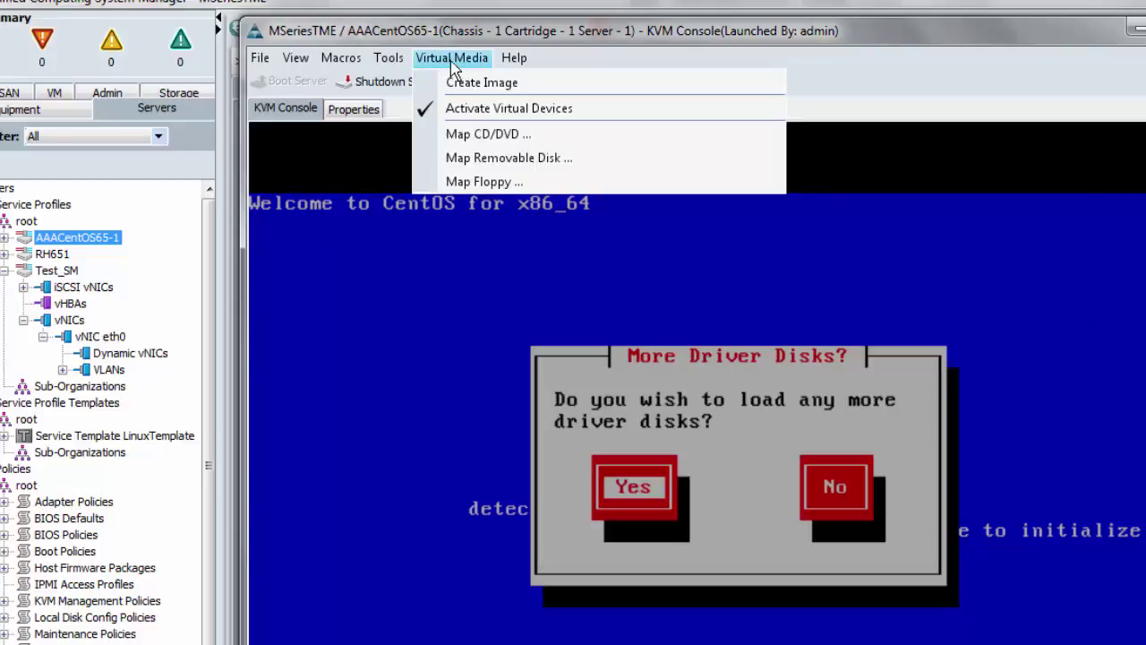
{"action": "left_click", "coordinate": [482, 136]}
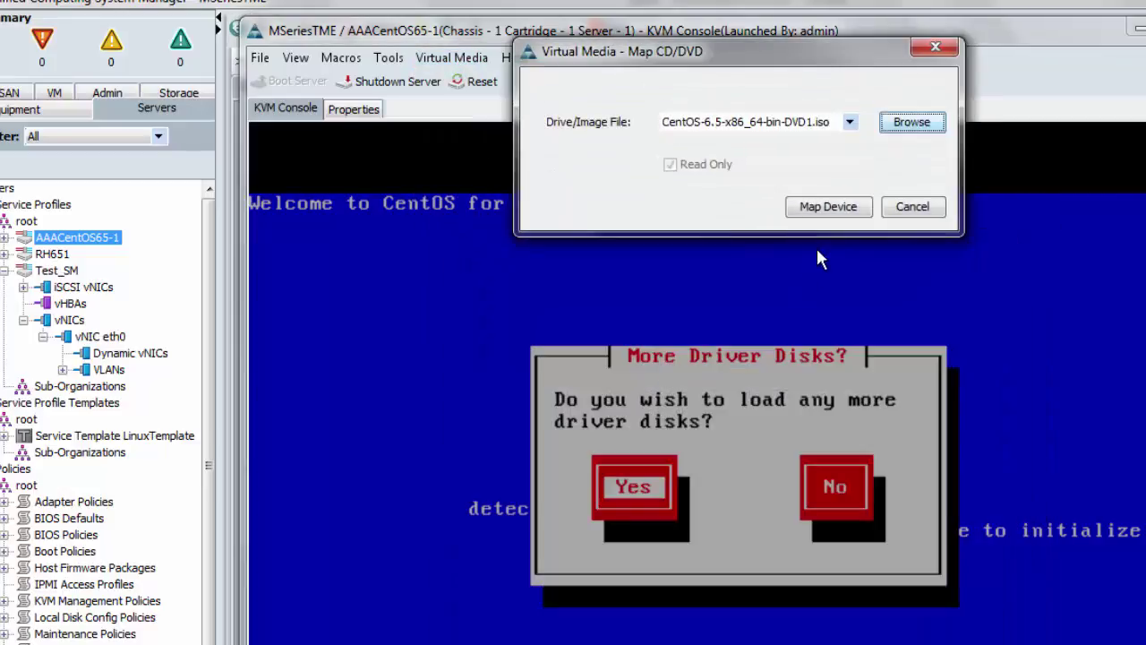
{"action": "left_click", "coordinate": [825, 215]}
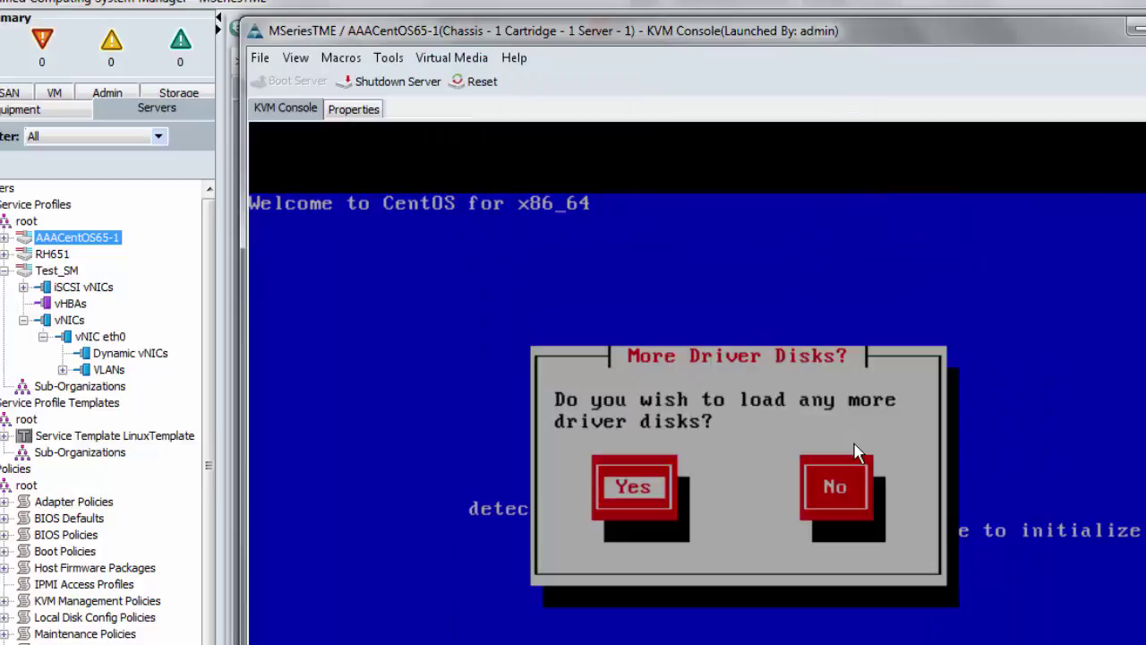
Step: Decline further driver disks and continue to the installer's language selection, skipping the media test
{"action": "key", "text": "Tab"}
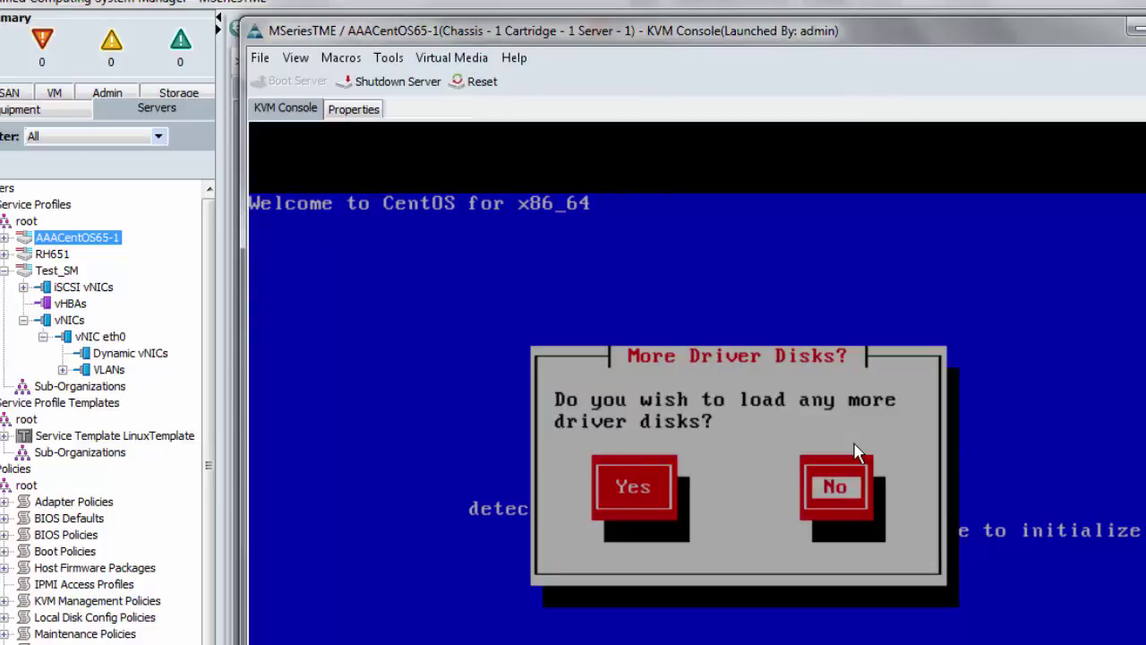
{"action": "key", "text": "Return"}
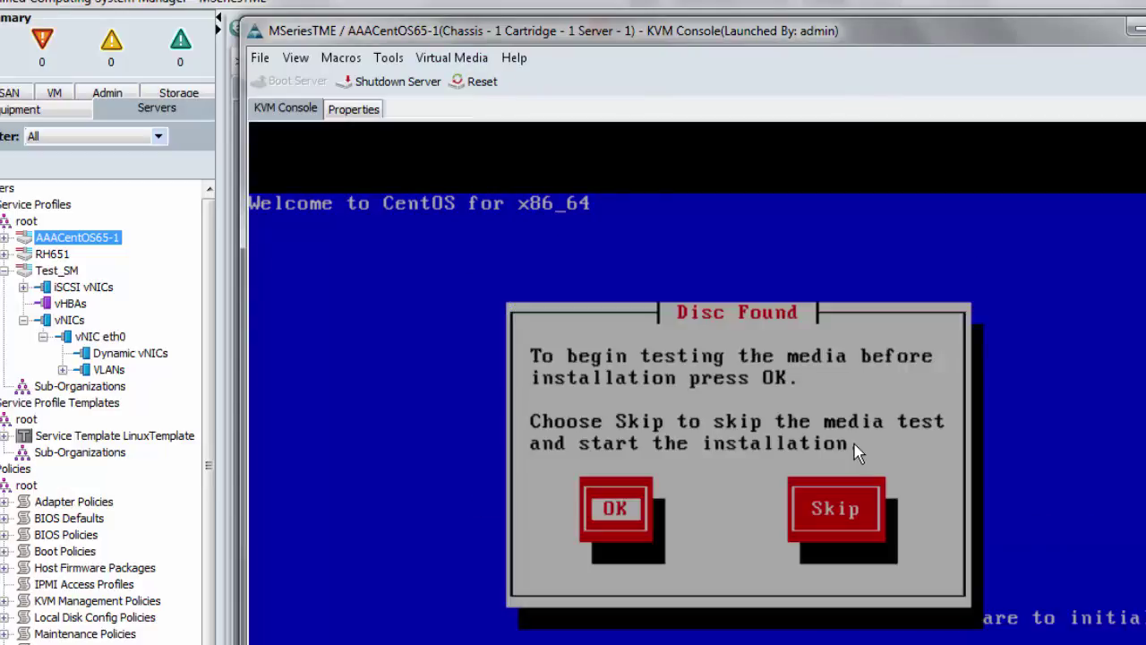
{"action": "key", "text": "Tab"}
{"action": "key", "text": "Return"}
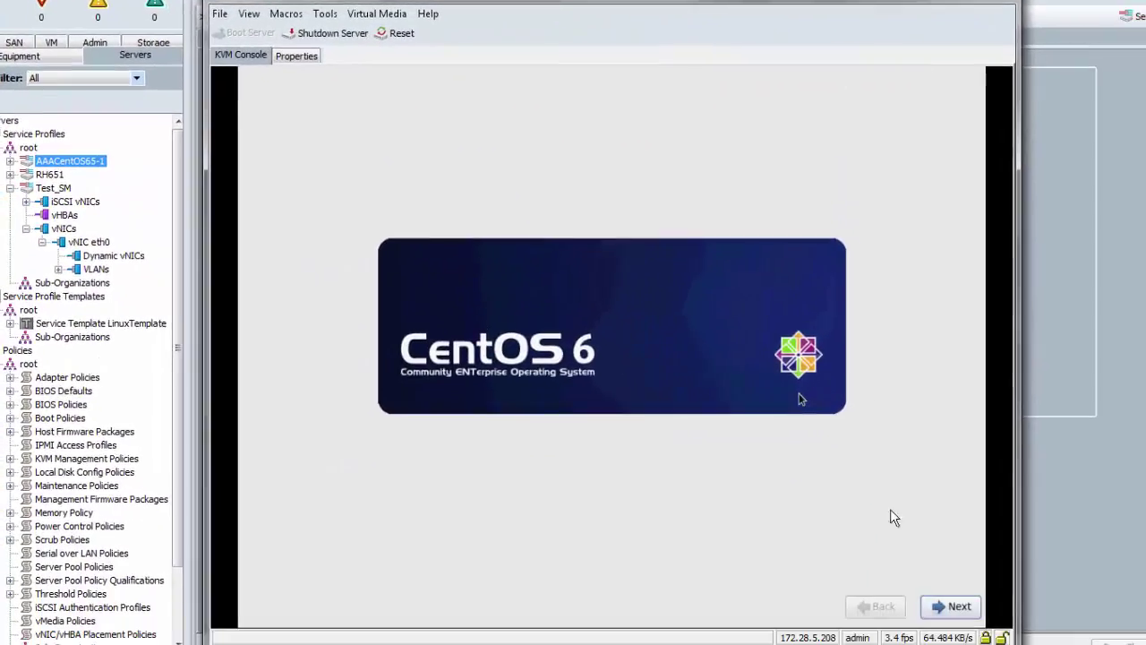
{"action": "left_click", "coordinate": [947, 607]}
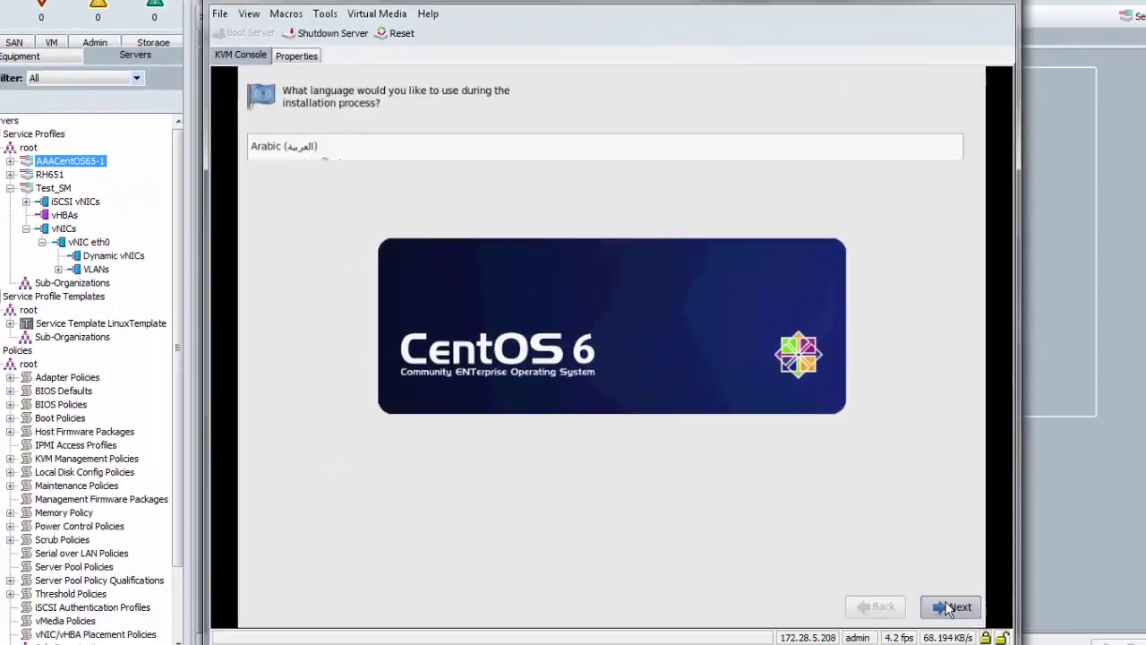
Step: Accept the default language, keyboard and Basic Storage Devices, and discard any data on the Cisco UCSME-MRAID12G disk
{"action": "left_click", "coordinate": [949, 608]}
{"action": "left_click", "coordinate": [950, 608]}
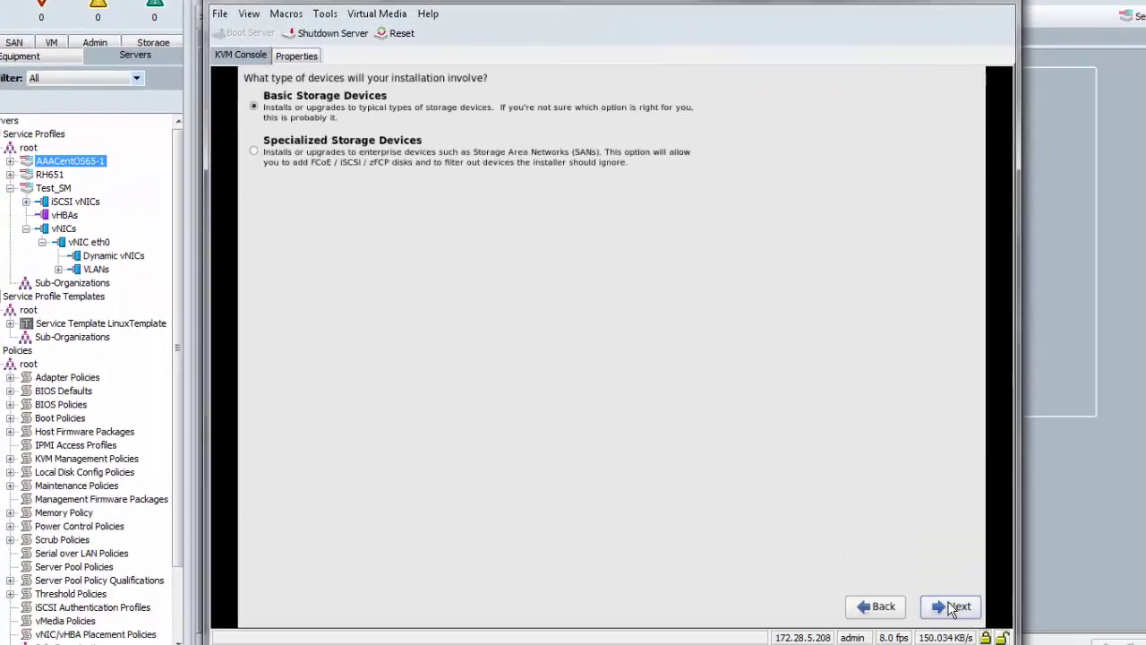
{"action": "left_click", "coordinate": [956, 609]}
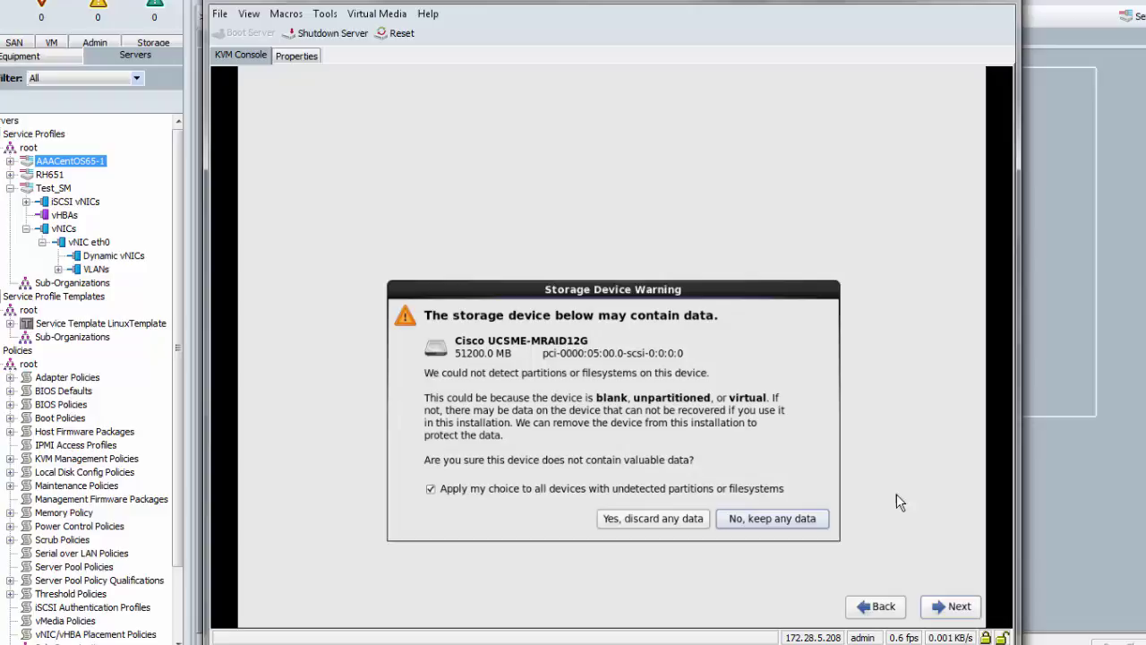
{"action": "left_click", "coordinate": [666, 517]}
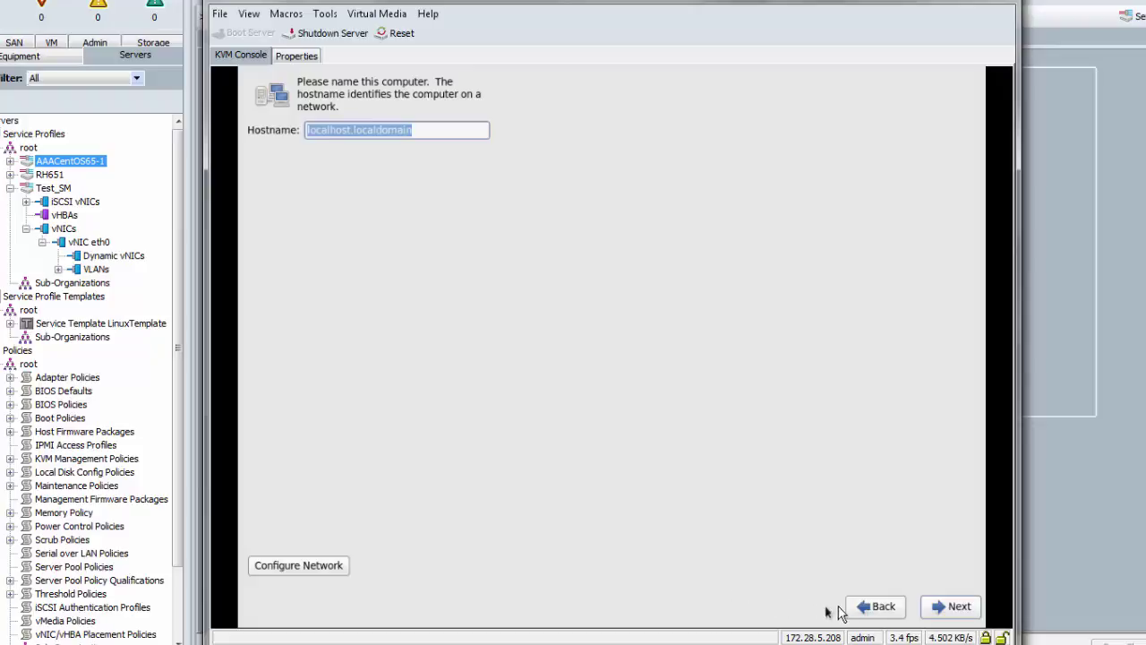
Step: Keep the hostname localhost.localdomain and the America/New York time zone with UTC system clock, and enter and confirm the root password
{"action": "left_click", "coordinate": [949, 610]}
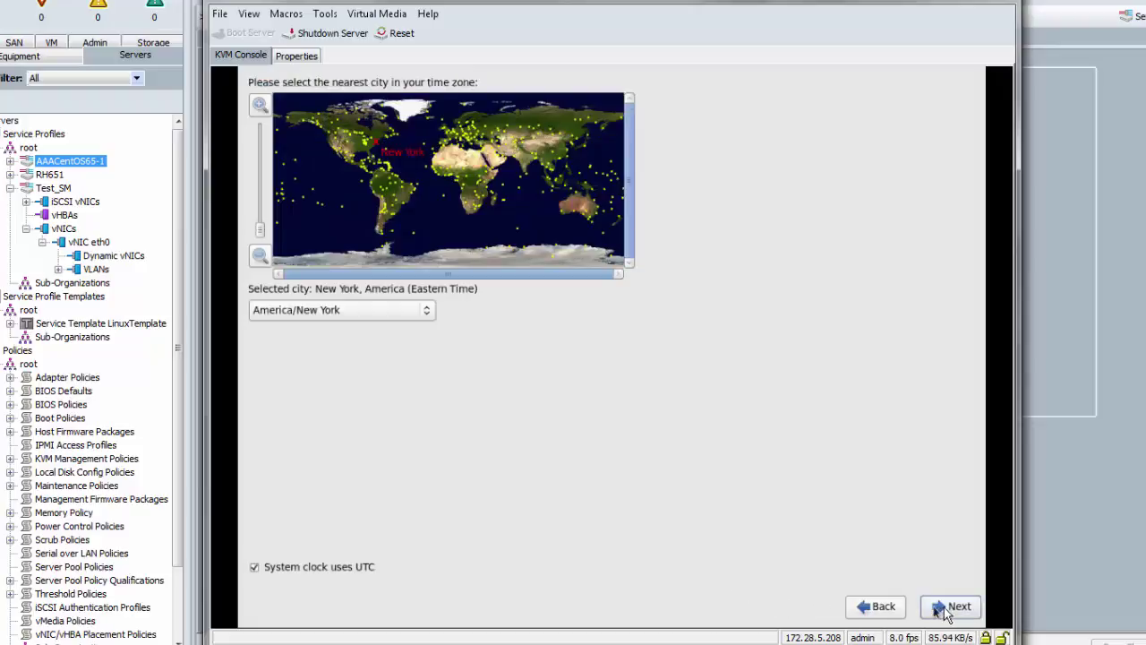
{"action": "left_click", "coordinate": [954, 608]}
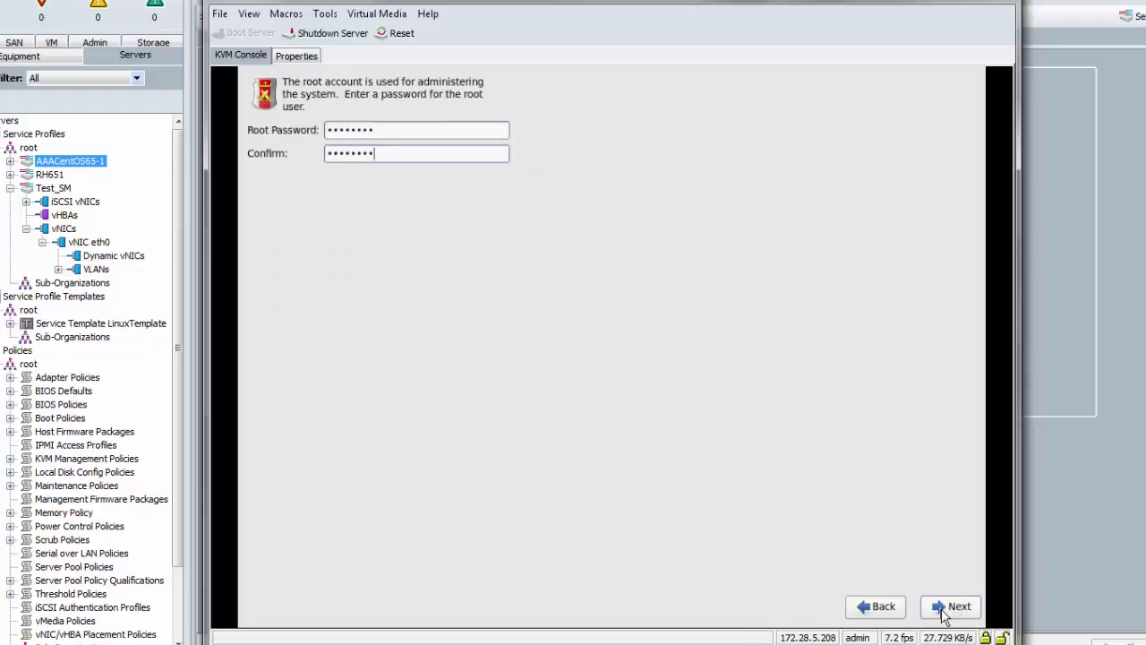
{"action": "left_click", "coordinate": [949, 609]}
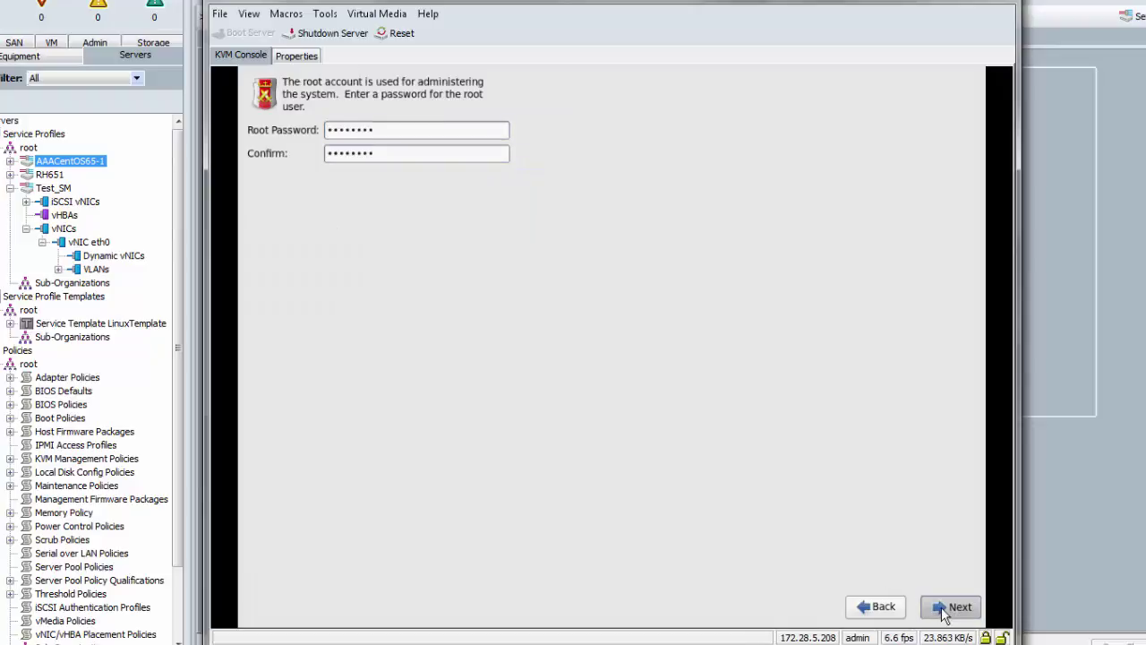
Step: Choose the Use All Space installation type and write the partitioning changes to disk
{"action": "left_click", "coordinate": [272, 99]}
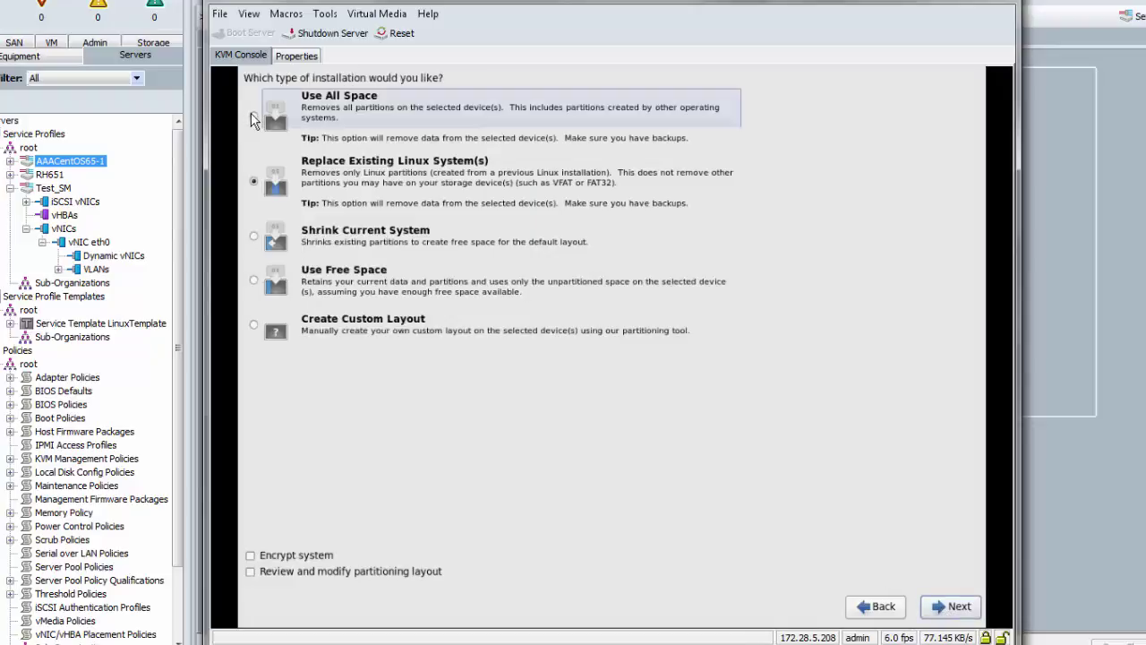
{"action": "left_click", "coordinate": [959, 606]}
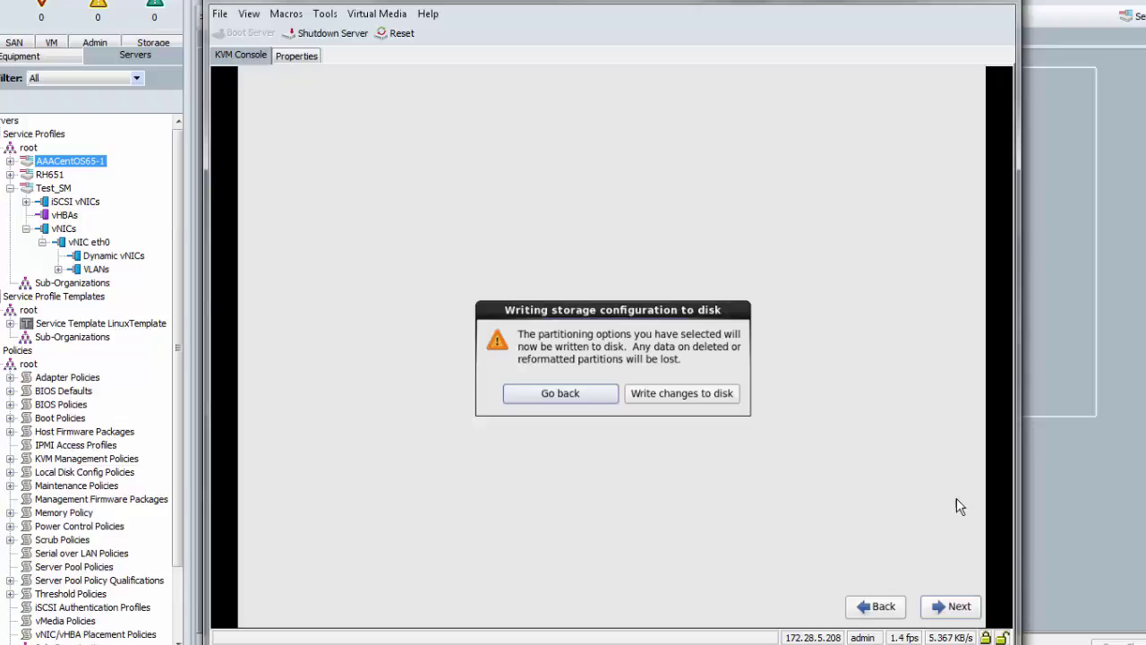
{"action": "left_click", "coordinate": [706, 403]}
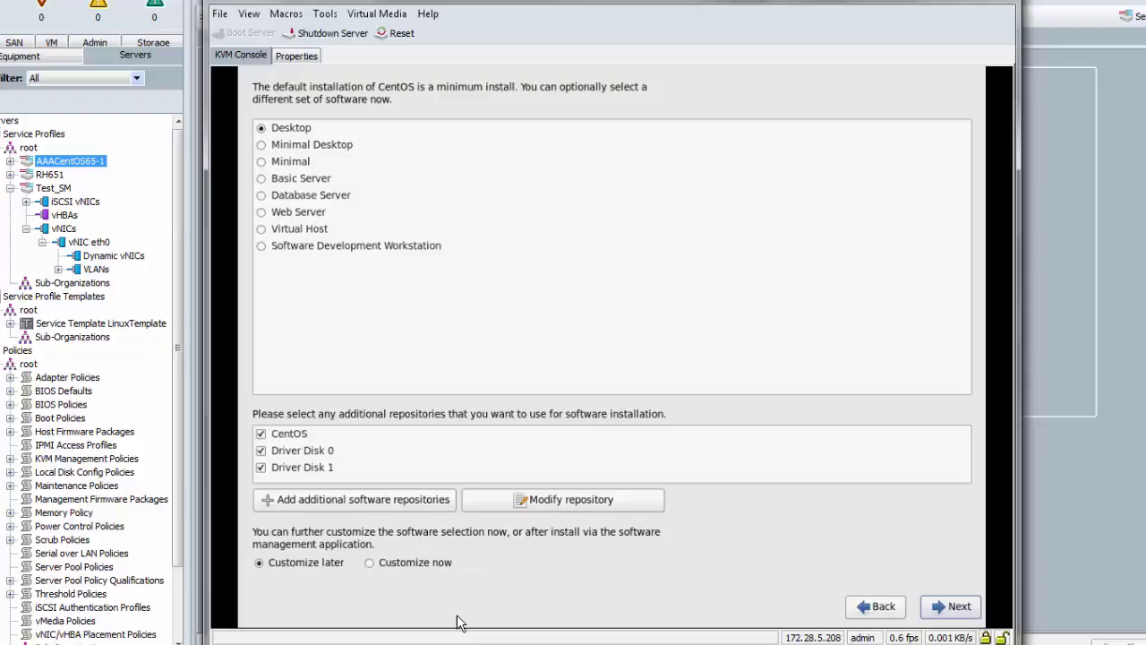
Step: Start the installation with the Desktop software set, the CentOS and both driver disk repositories, and Customize later
{"action": "left_click", "coordinate": [937, 609]}
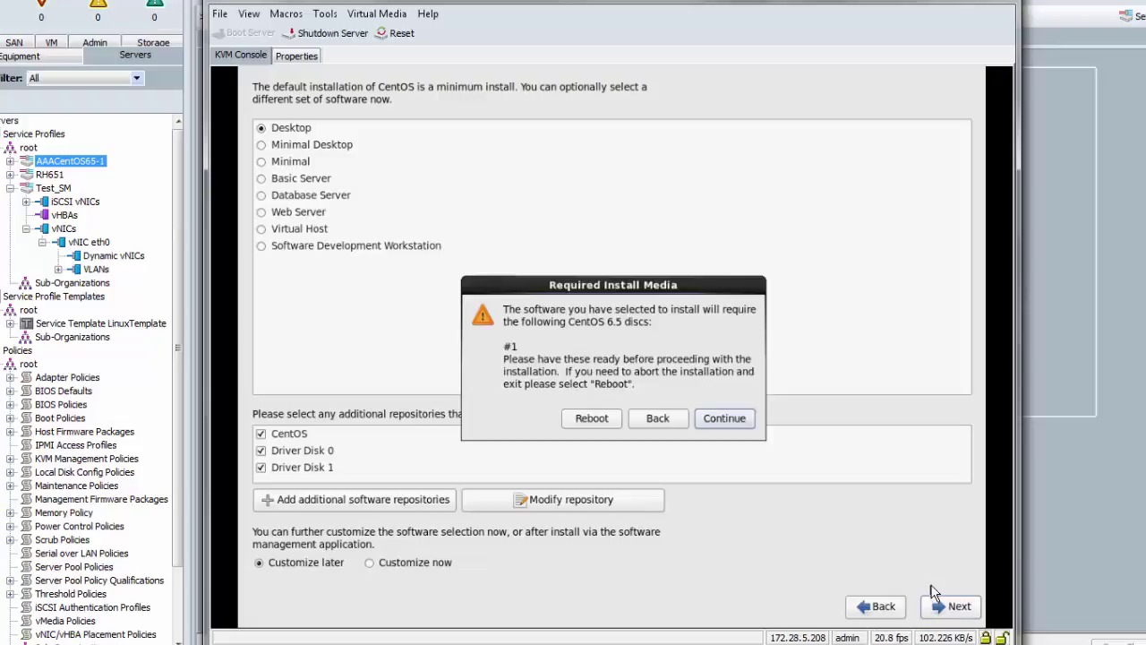
{"action": "left_click", "coordinate": [722, 417]}
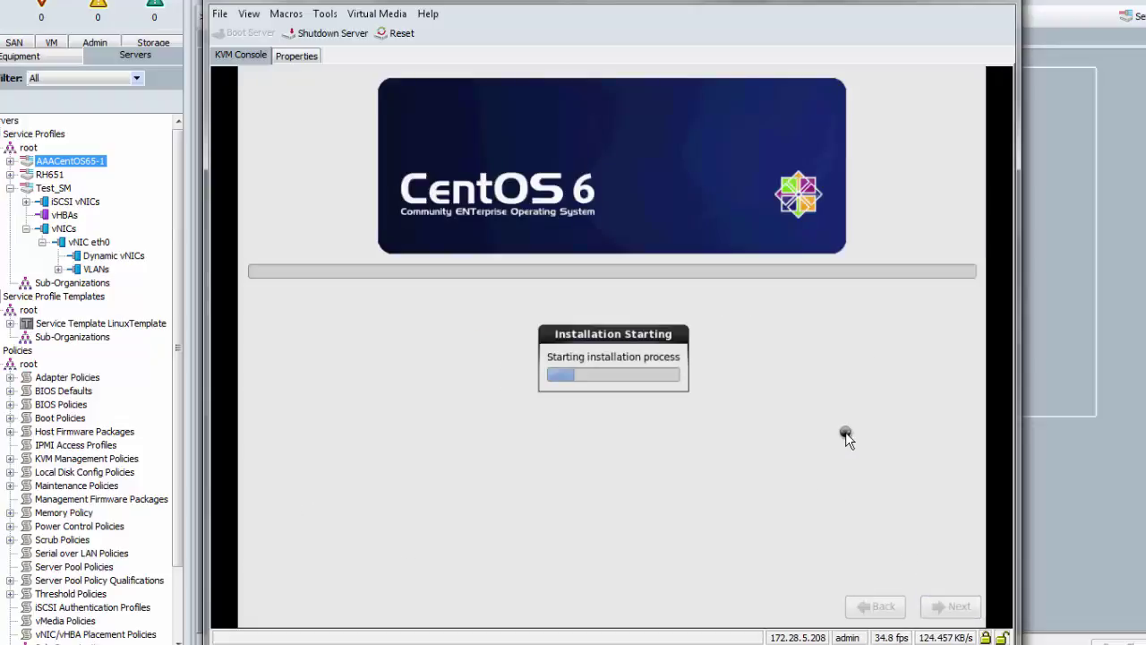